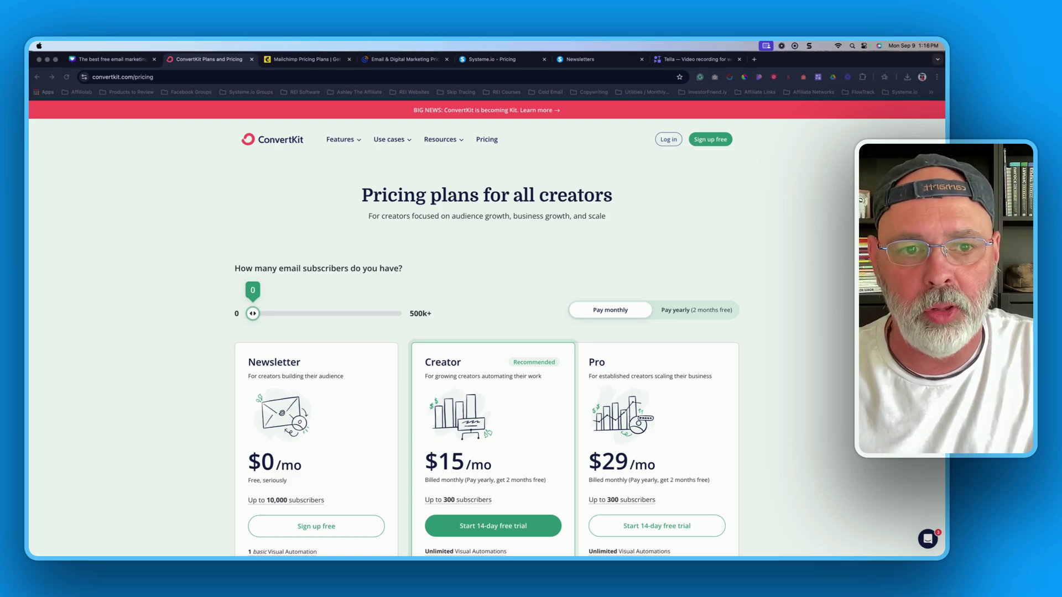
scroll(487, 329, down, 1)
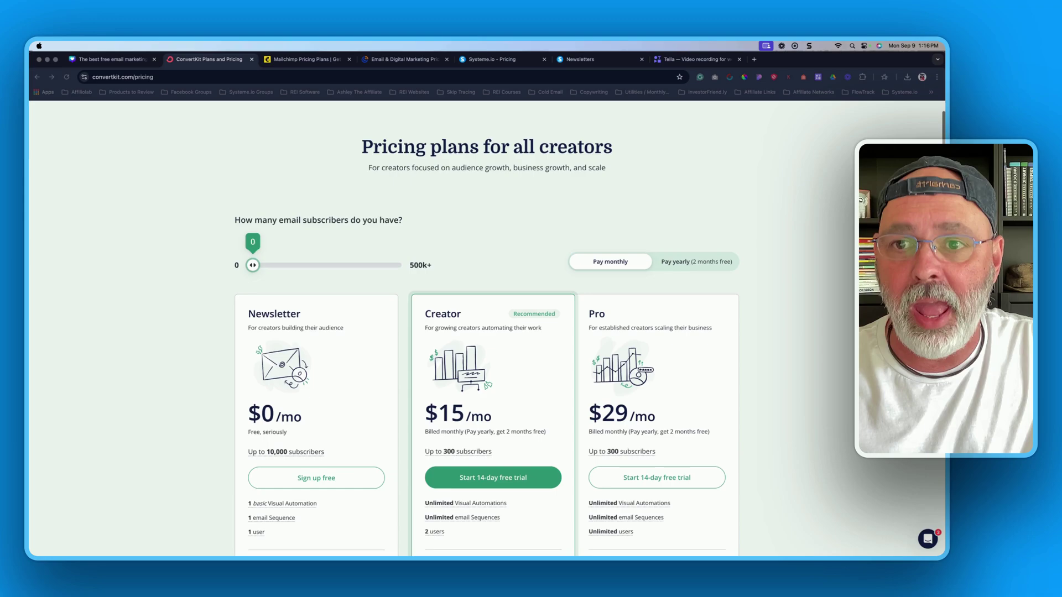
scroll(487, 328, down, 1)
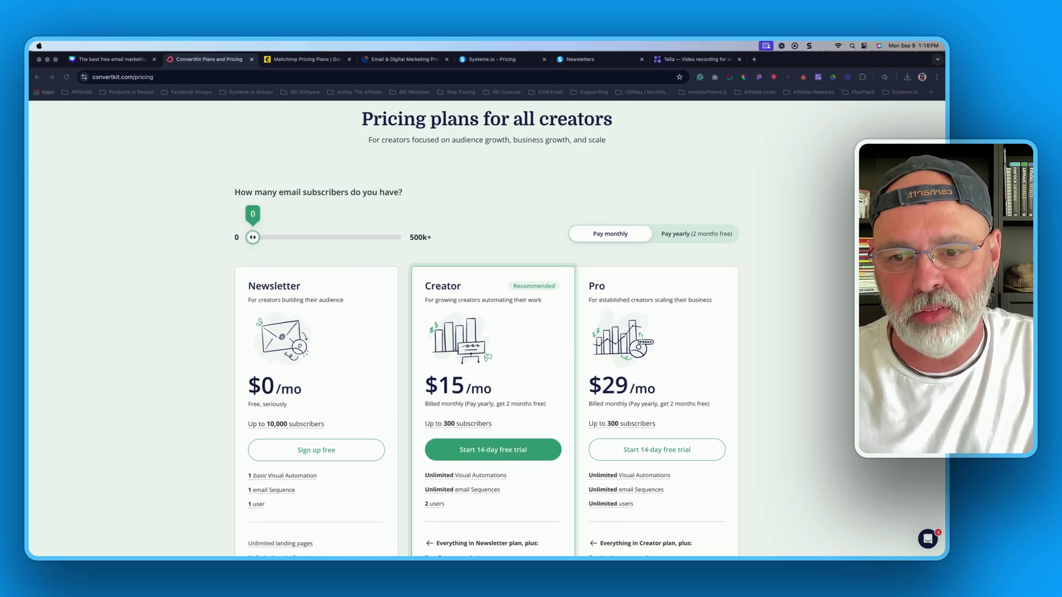
scroll(488, 329, down, 1)
scroll(487, 328, down, 1)
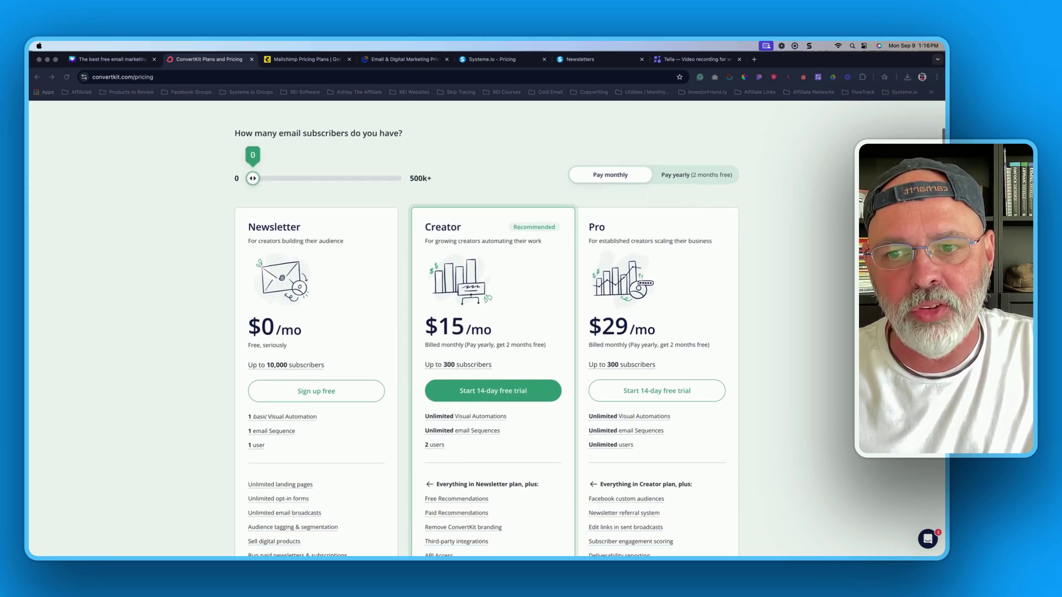
scroll(571, 361, down, 1)
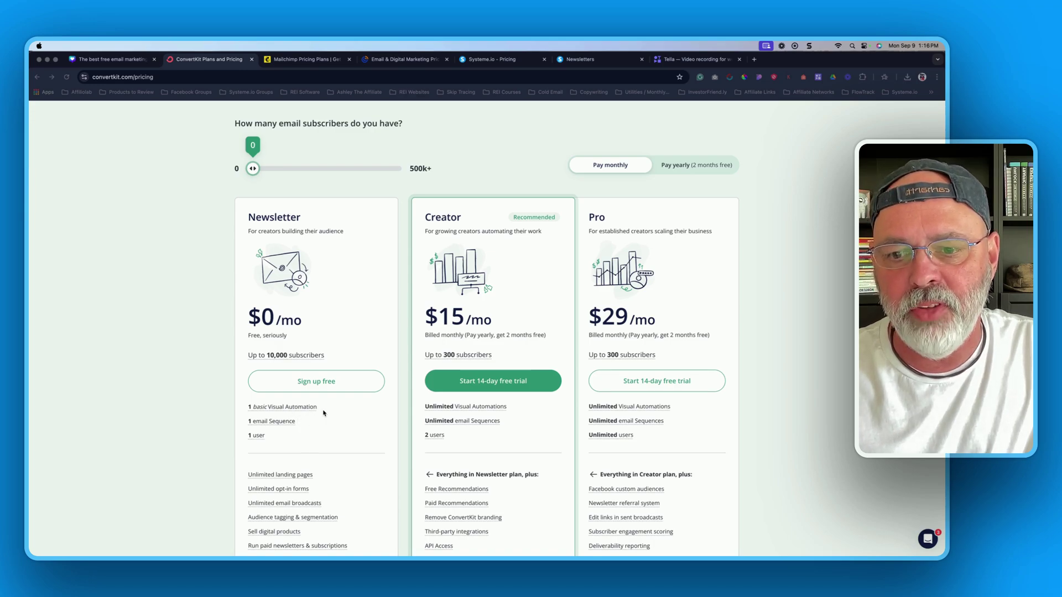
scroll(329, 413, up, 1)
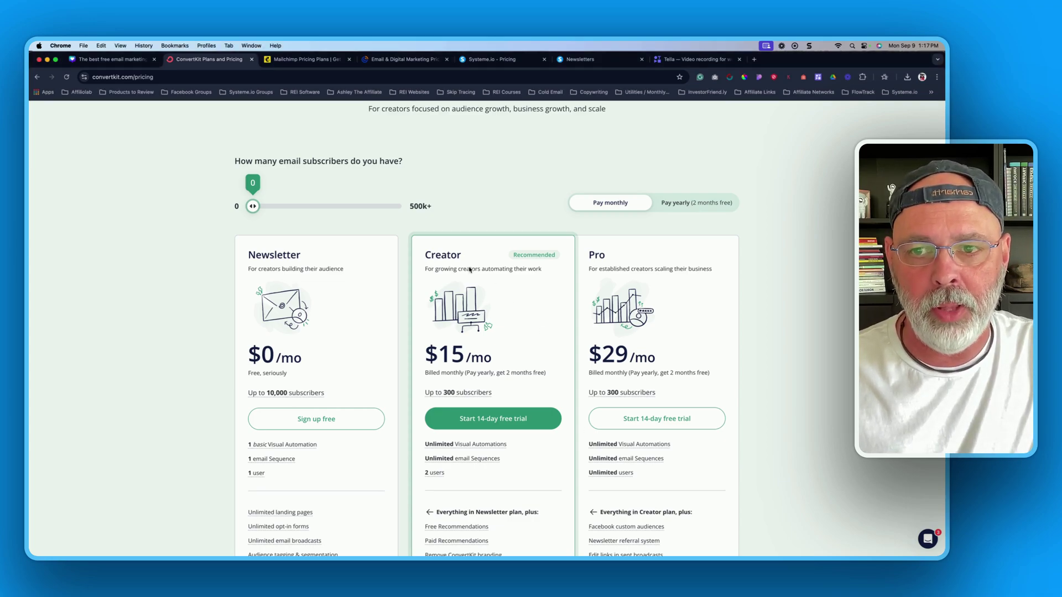
Drag ConvertKit's subscriber slider to 10k so Creator reads $119/mo and Pro $167/mo.
drag(253, 206, 271, 206)
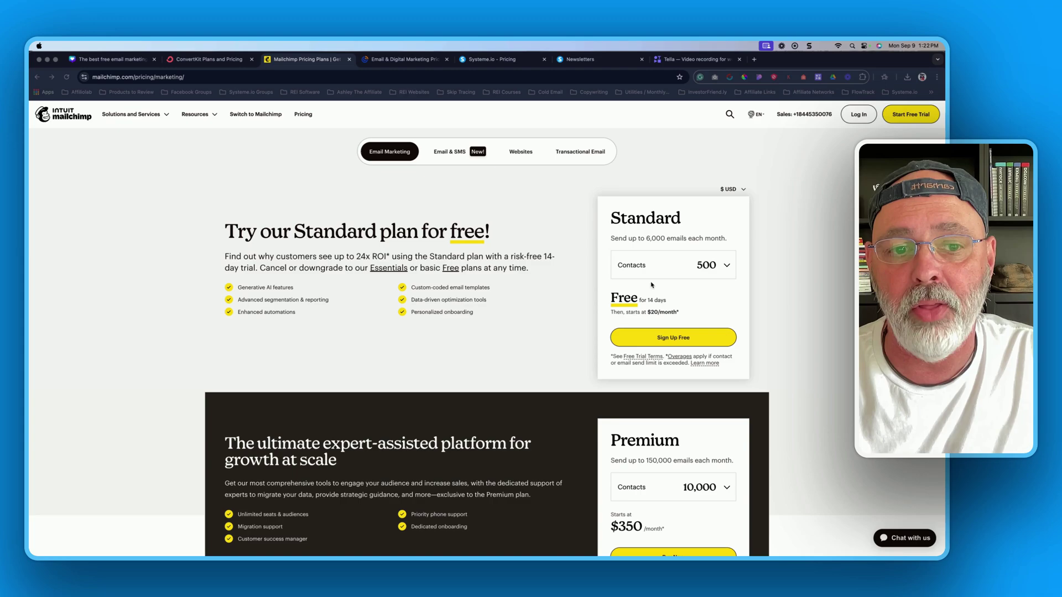
Set Mailchimp's Standard plan Contacts dropdown to 5,000.
click(710, 265)
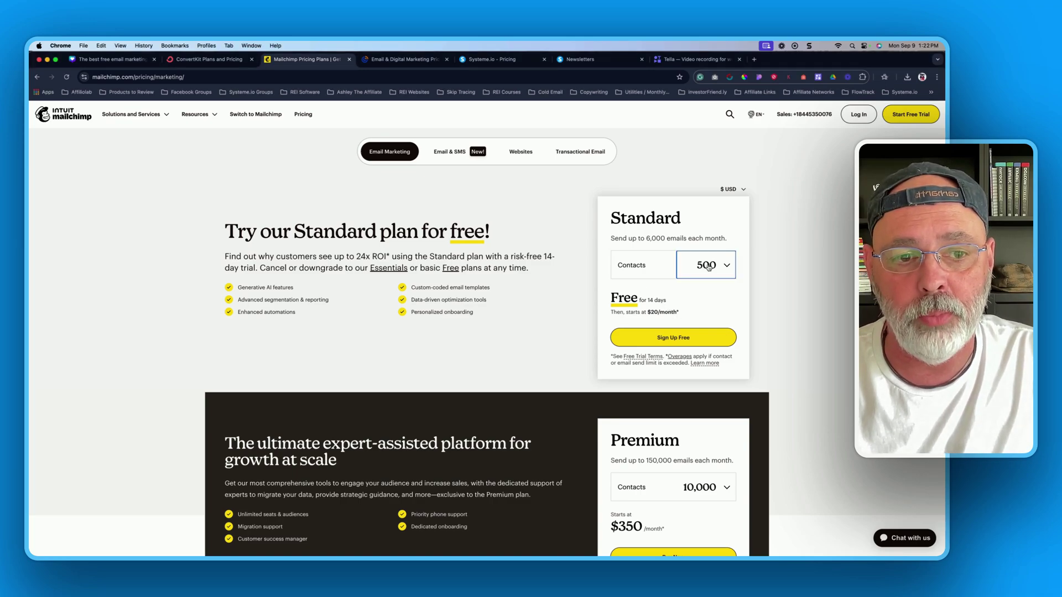
click(709, 266)
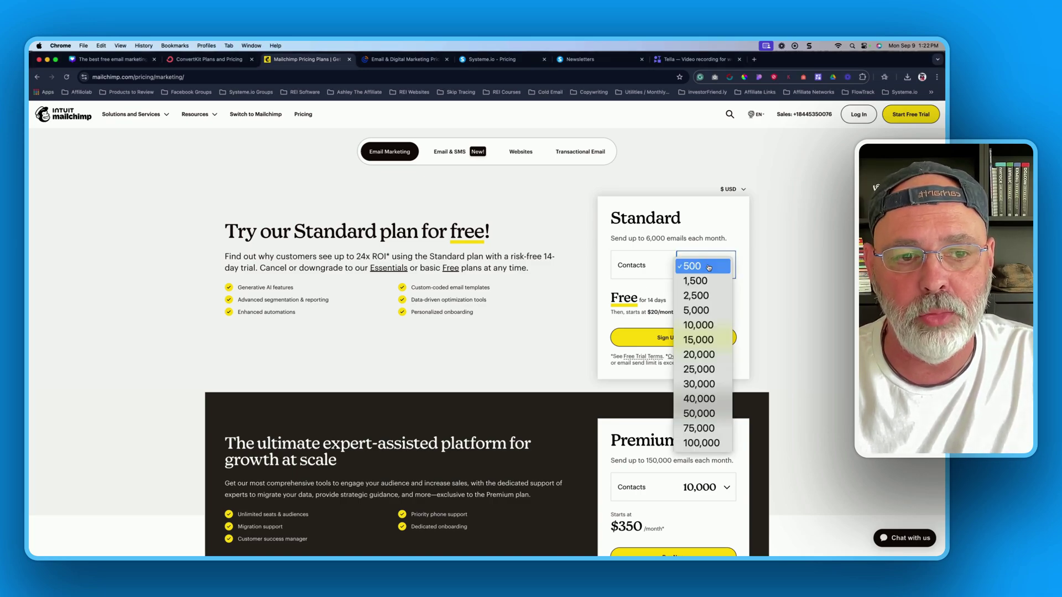
click(702, 309)
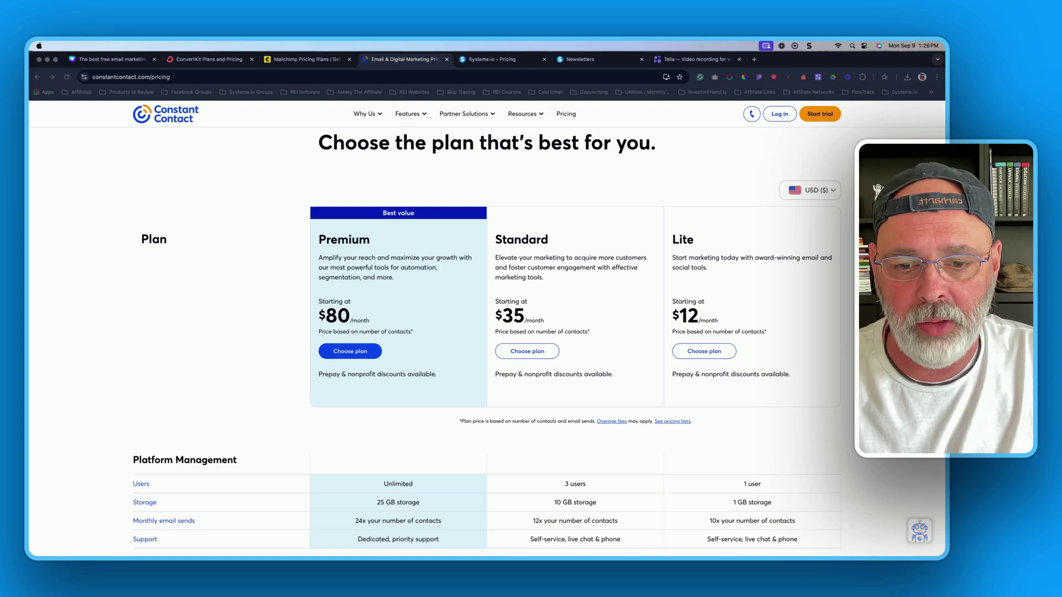
scroll(488, 338, down, 2)
scroll(487, 337, down, 1)
scroll(487, 338, down, 3)
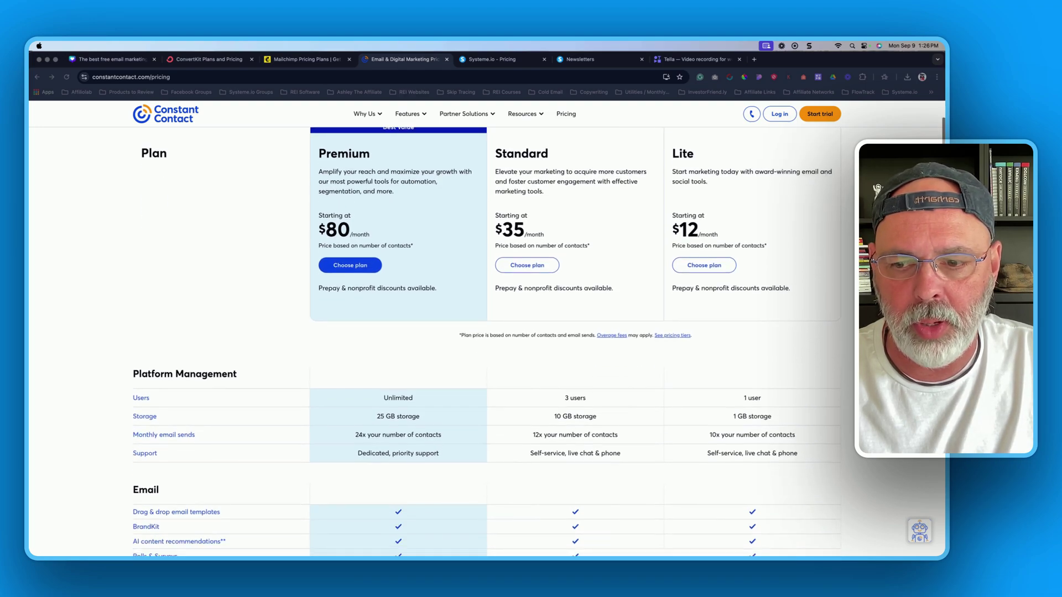
scroll(487, 338, down, 1)
scroll(487, 338, down, 1)
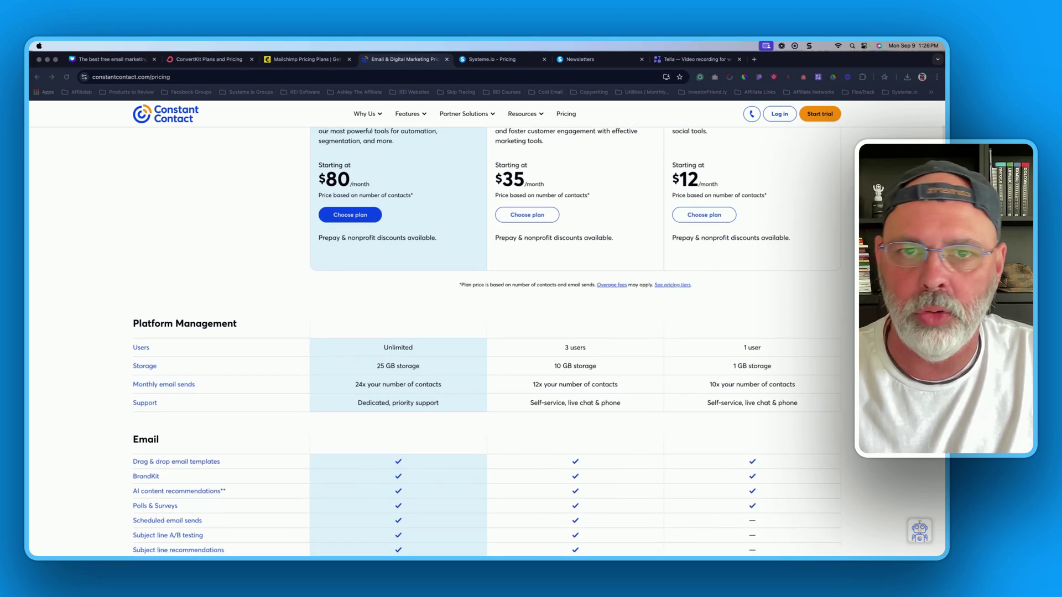
scroll(488, 338, down, 2)
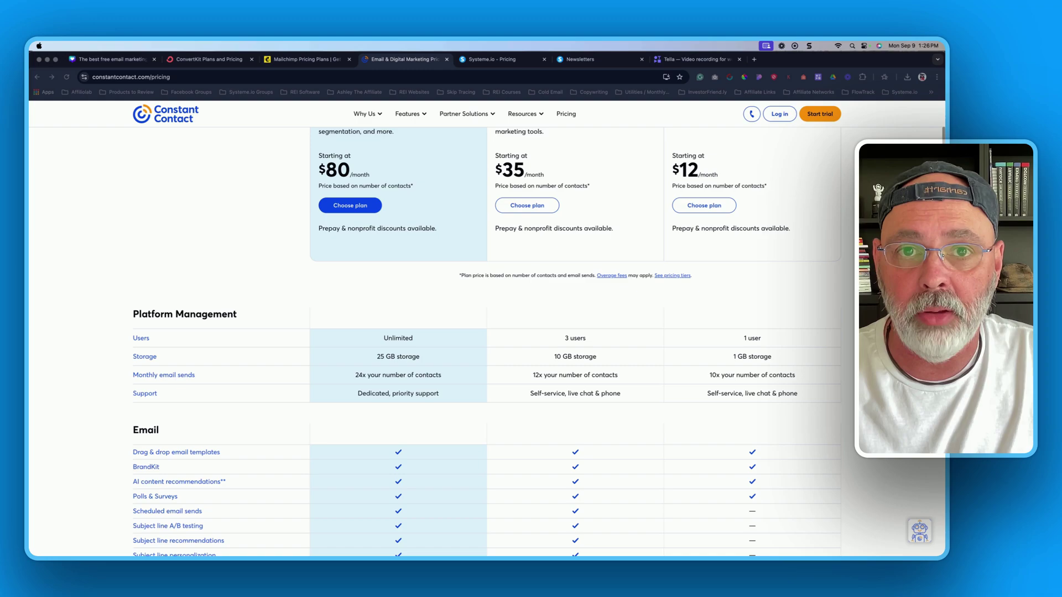
scroll(488, 338, down, 1)
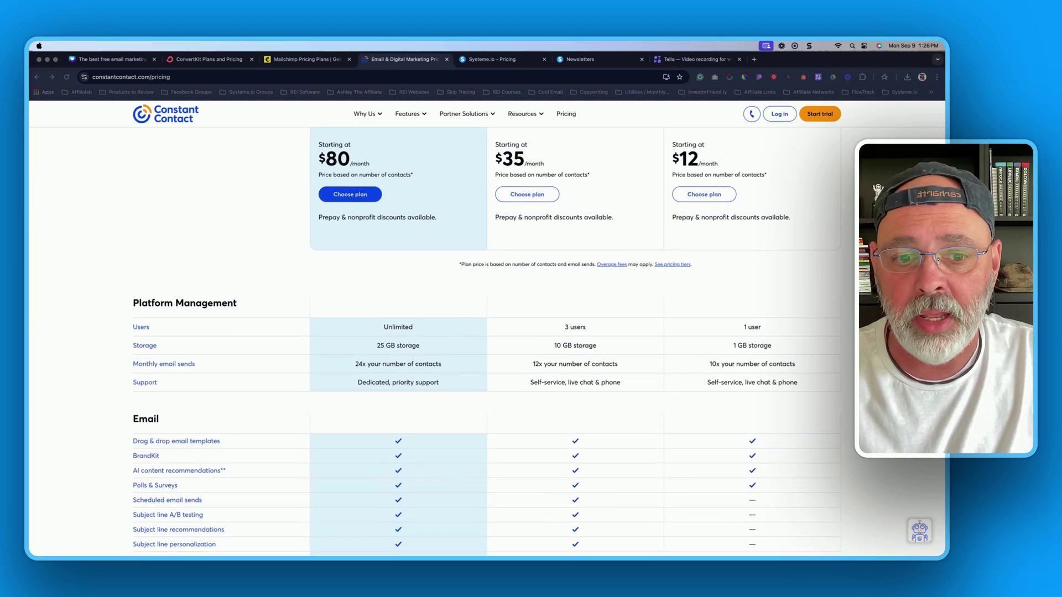
scroll(488, 338, down, 2)
scroll(487, 338, down, 1)
scroll(487, 338, down, 1)
scroll(487, 338, down, 2)
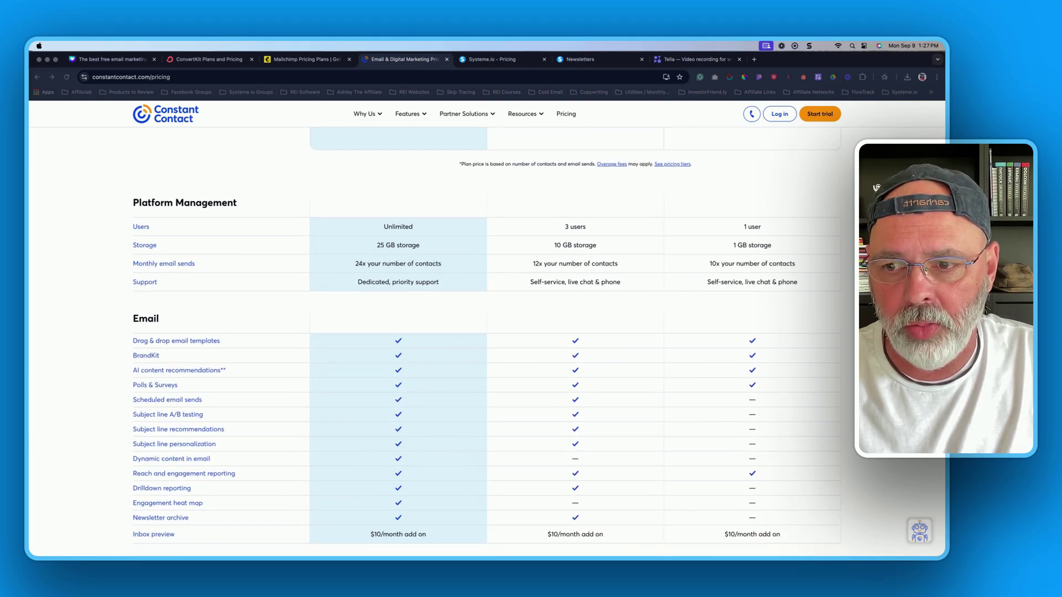
scroll(487, 338, down, 2)
scroll(487, 339, down, 3)
scroll(488, 338, down, 1)
scroll(487, 338, down, 1)
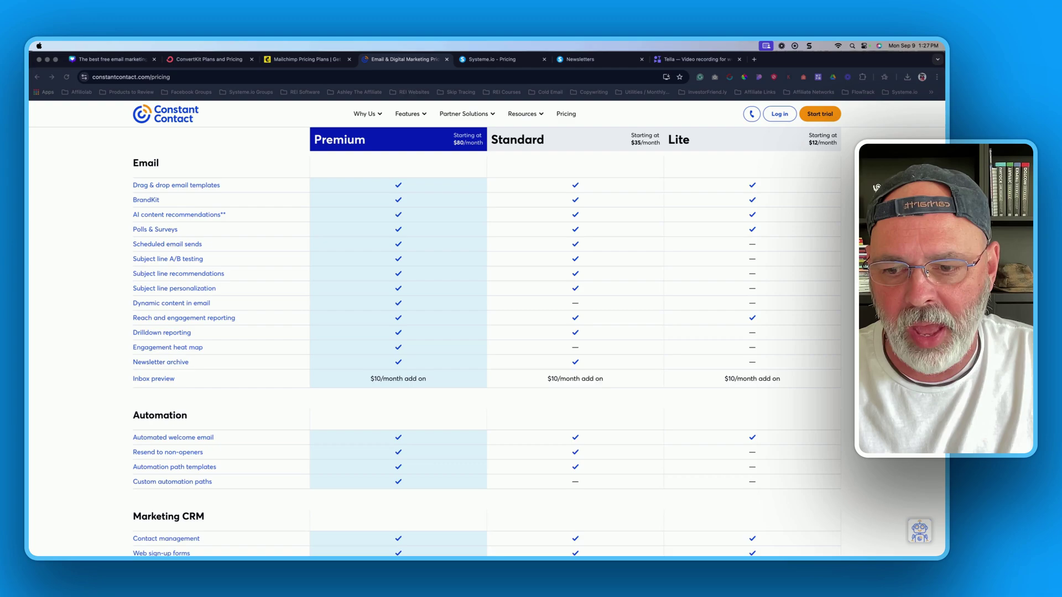
scroll(487, 338, down, 2)
scroll(488, 338, down, 1)
scroll(487, 337, down, 1)
scroll(487, 338, down, 1)
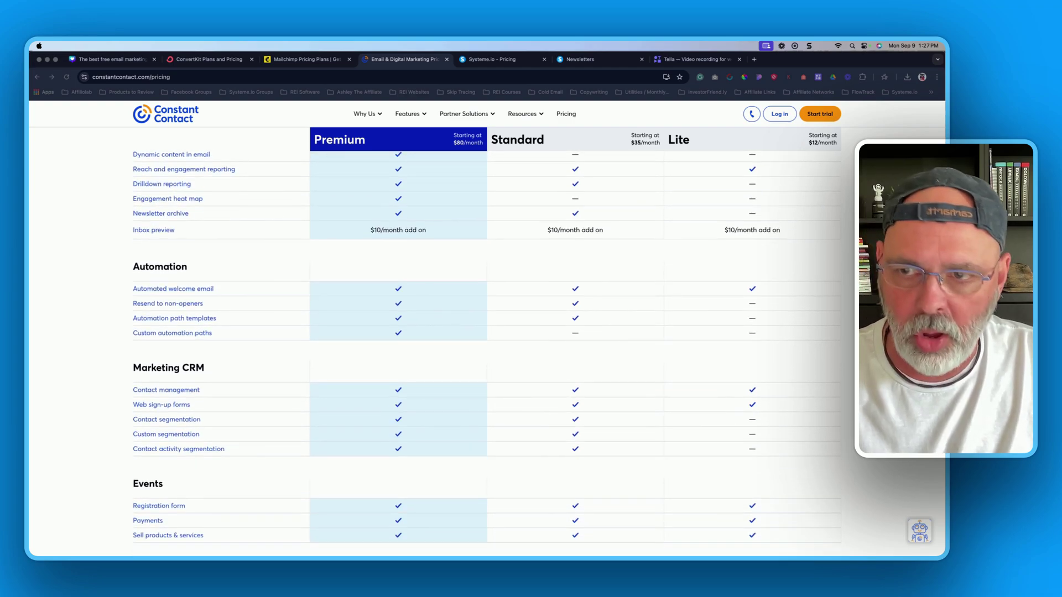
scroll(488, 338, up, 1)
scroll(487, 338, up, 1)
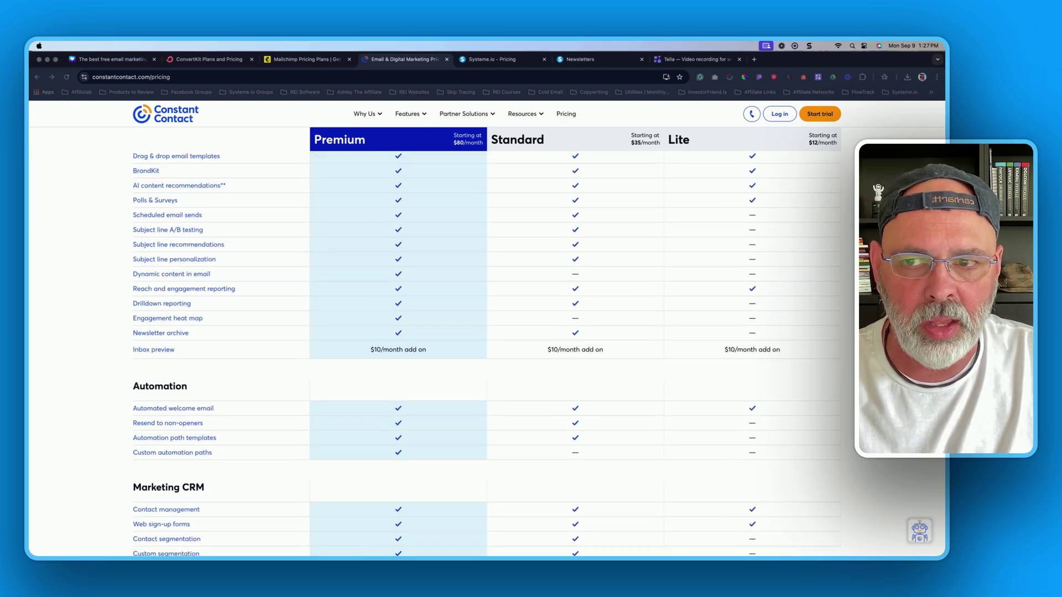
scroll(486, 337, up, 4)
scroll(488, 338, up, 2)
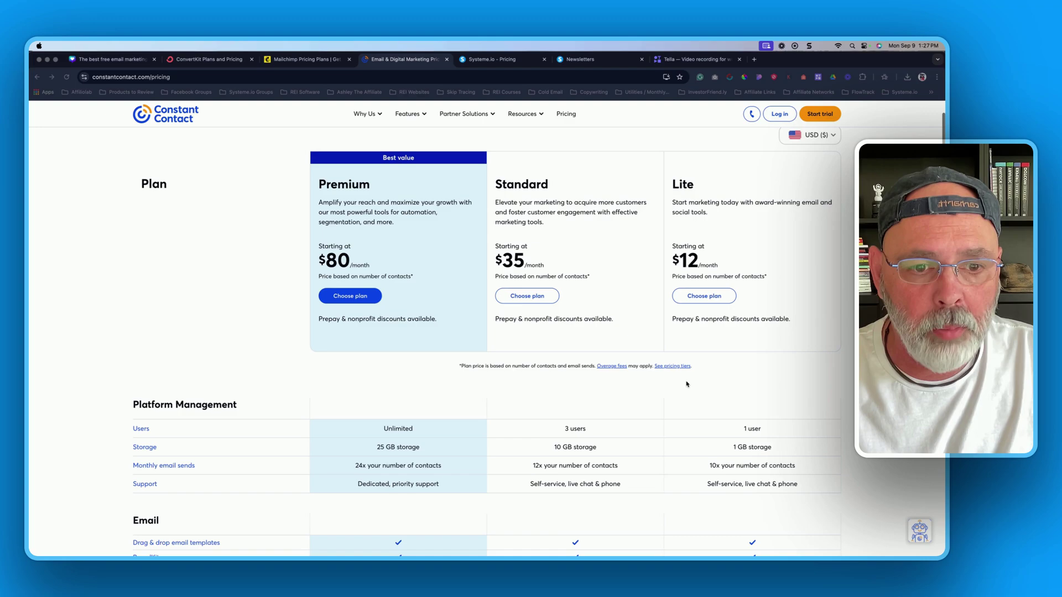
Open Constant Contact's 'See pricing tiers' fee schedule.
click(673, 367)
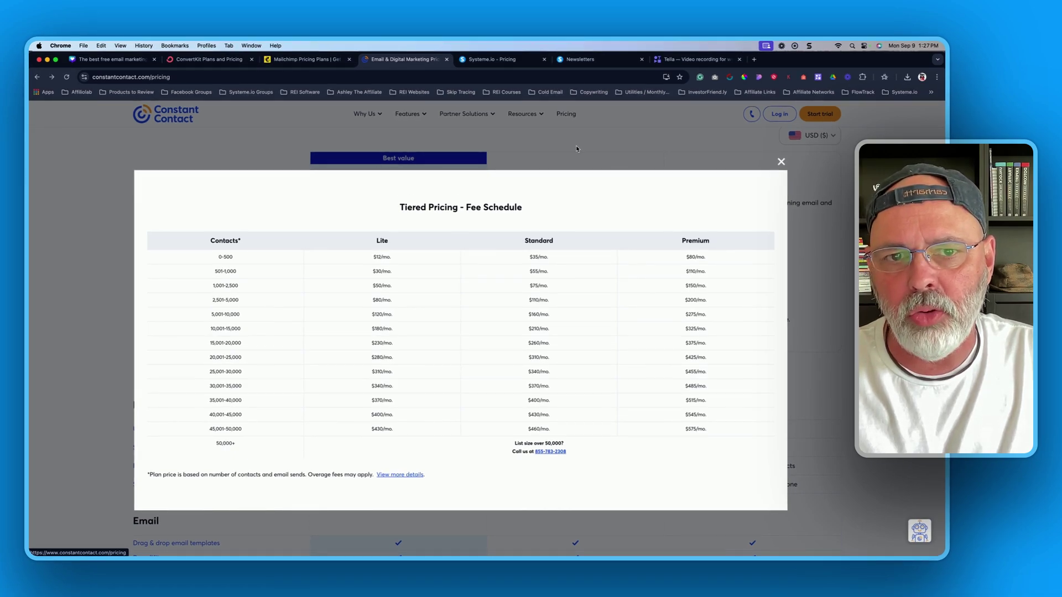
Dismiss Constant Contact's Tiered Pricing modal by clicking outside it.
click(577, 149)
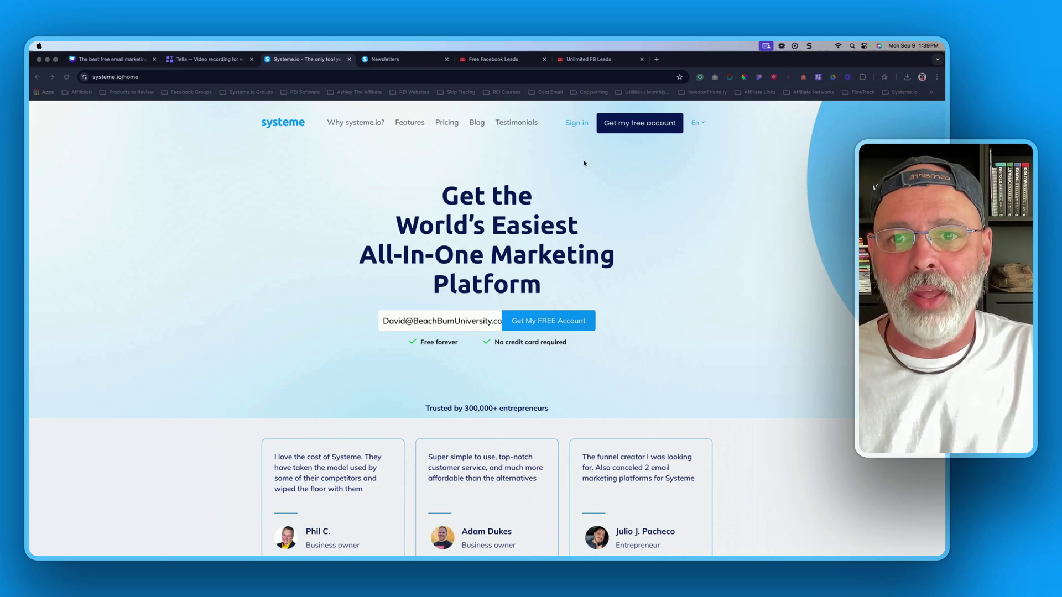
click(443, 124)
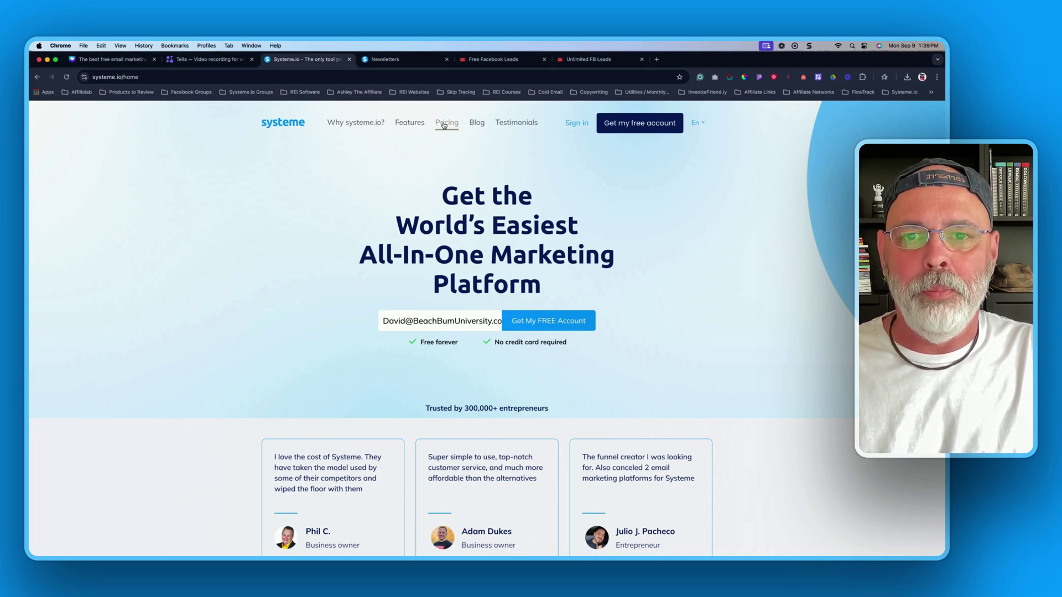
click(443, 125)
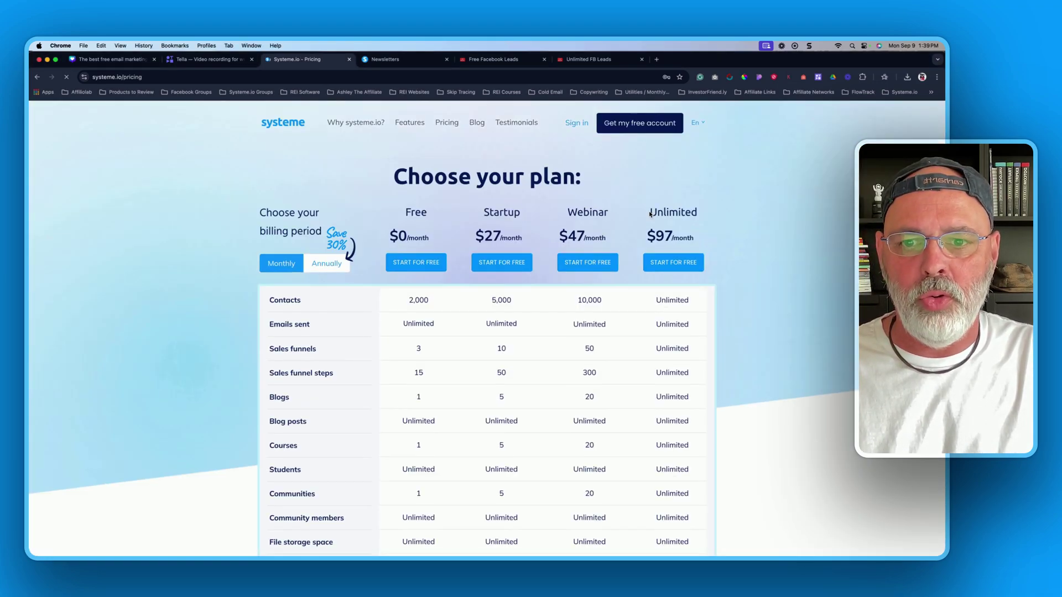
scroll(706, 457, down, 1)
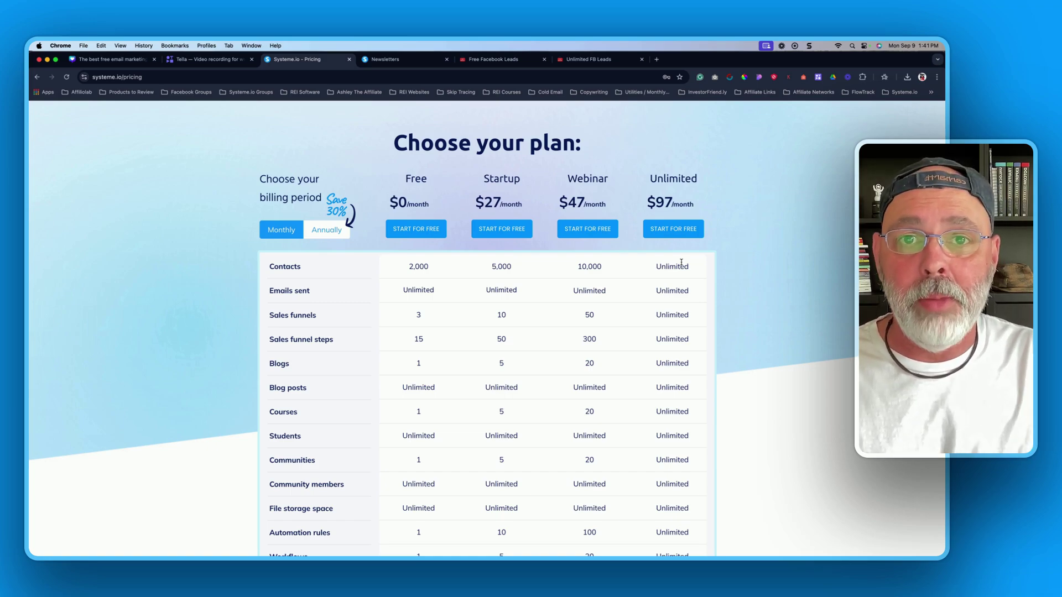
scroll(683, 305, down, 1)
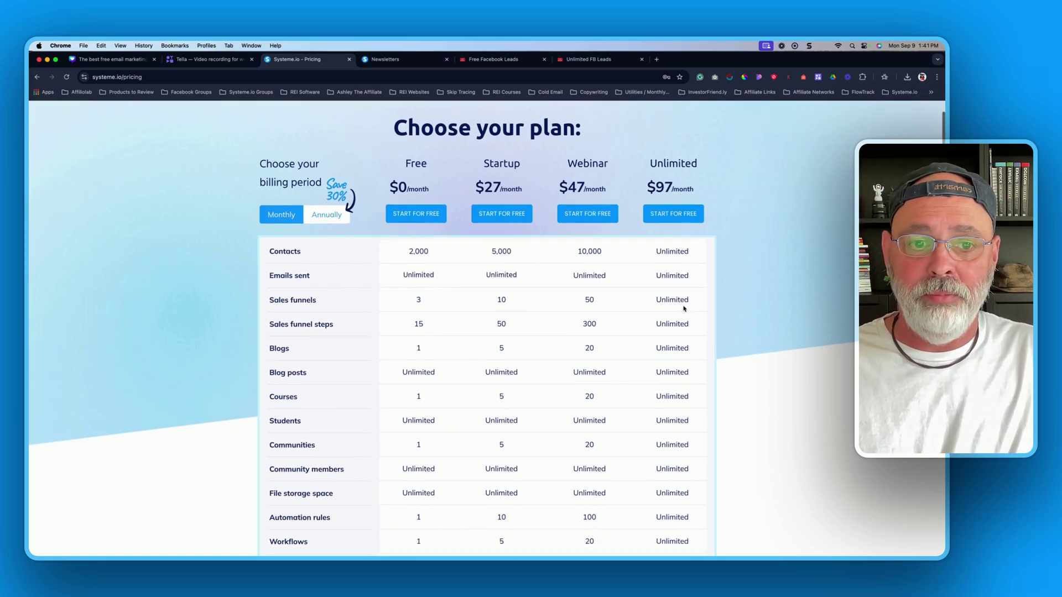
scroll(693, 334, down, 1)
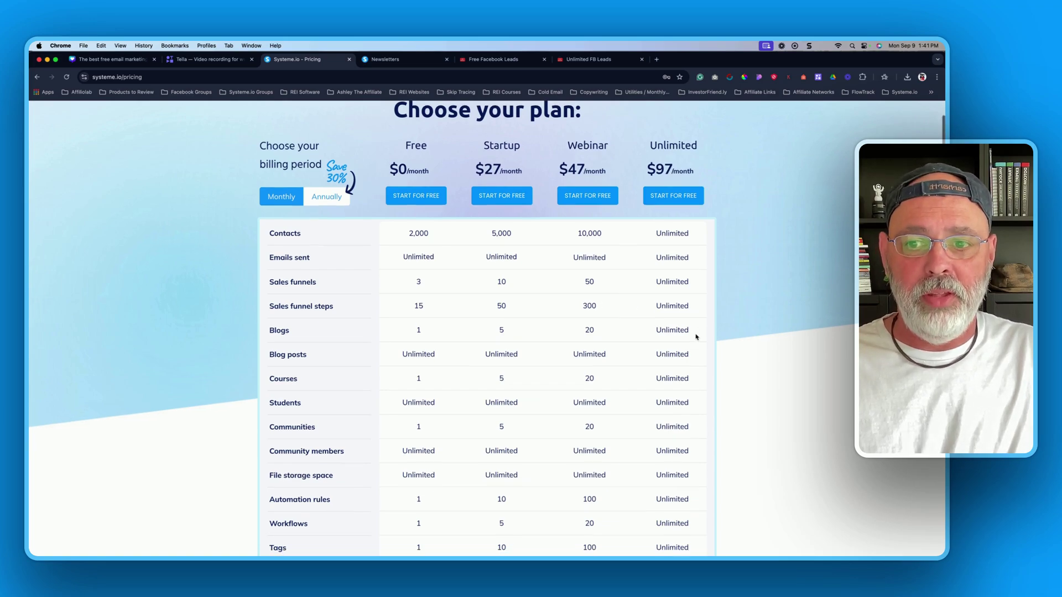
scroll(600, 311, down, 1)
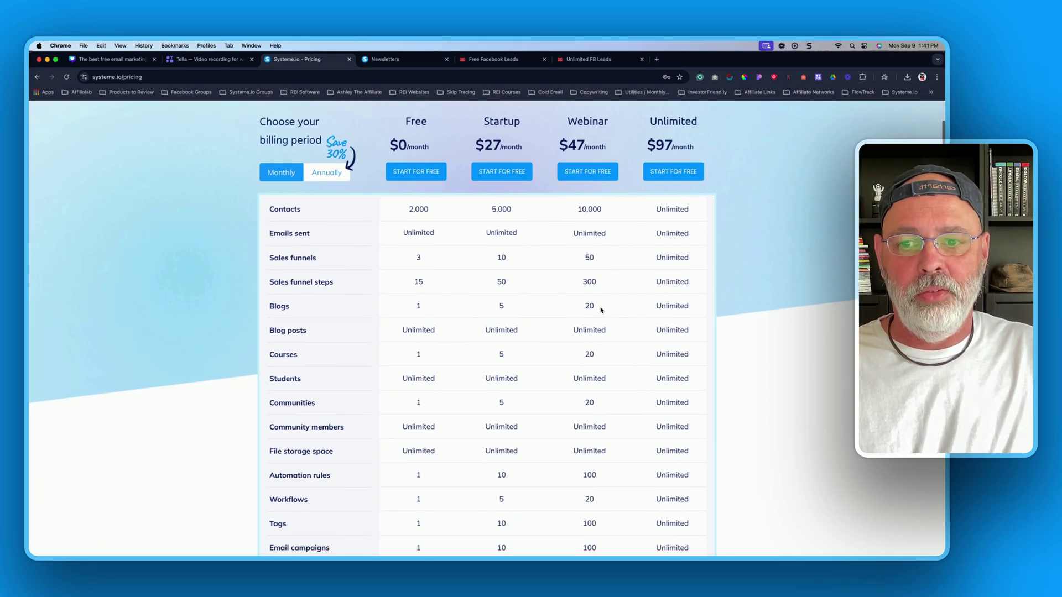
scroll(622, 281, down, 2)
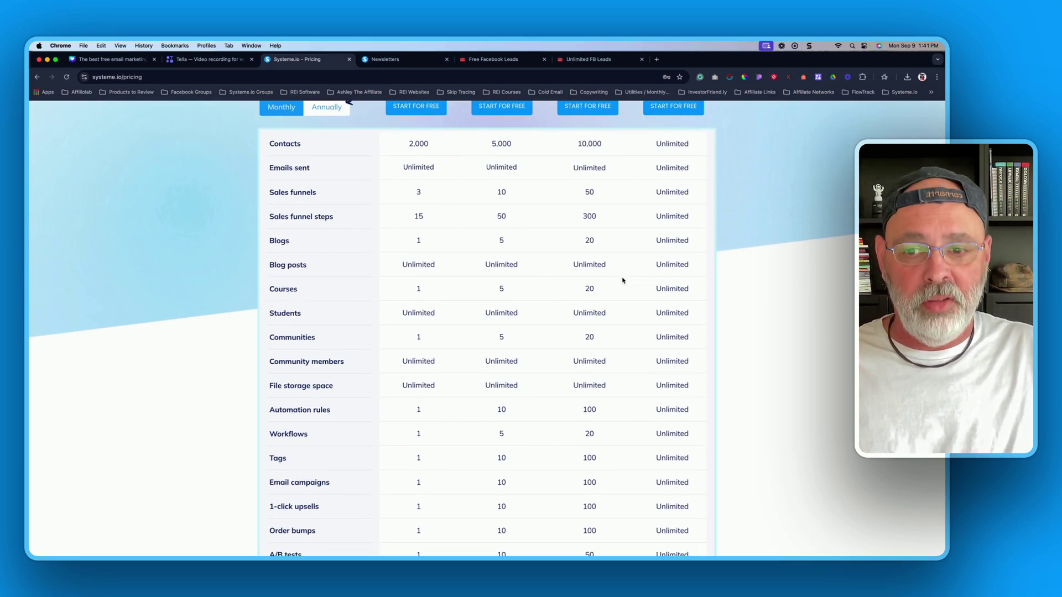
scroll(624, 335, down, 1)
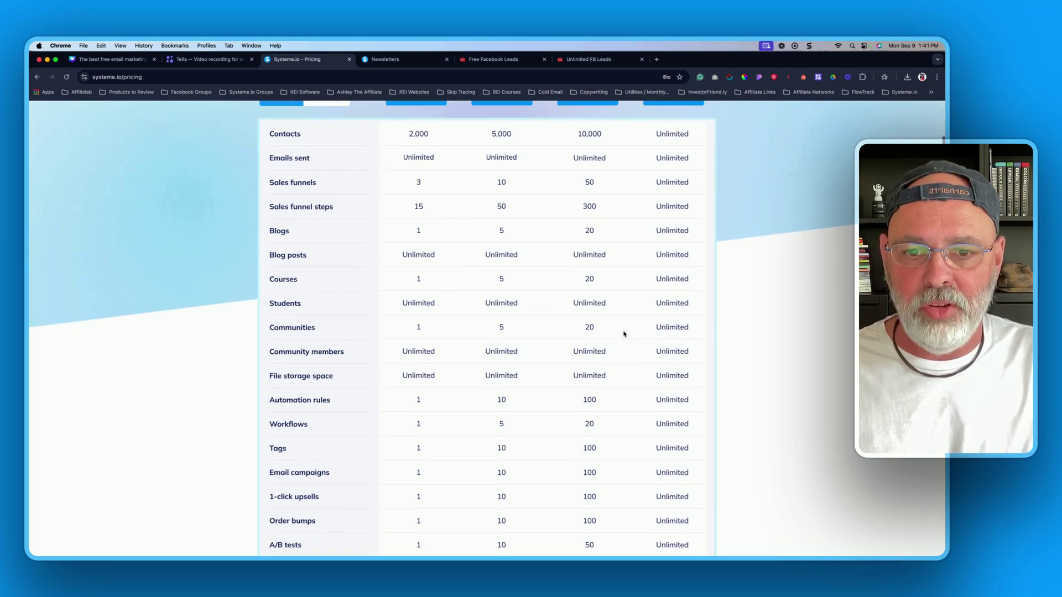
scroll(625, 334, down, 1)
scroll(624, 333, down, 1)
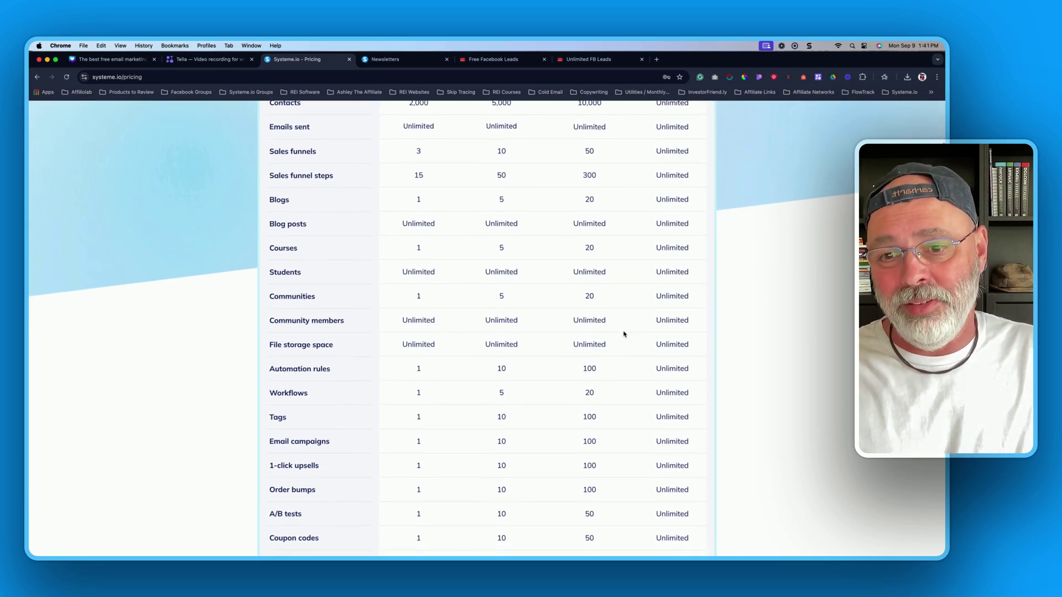
scroll(624, 334, down, 1)
scroll(625, 335, down, 1)
scroll(606, 328, down, 1)
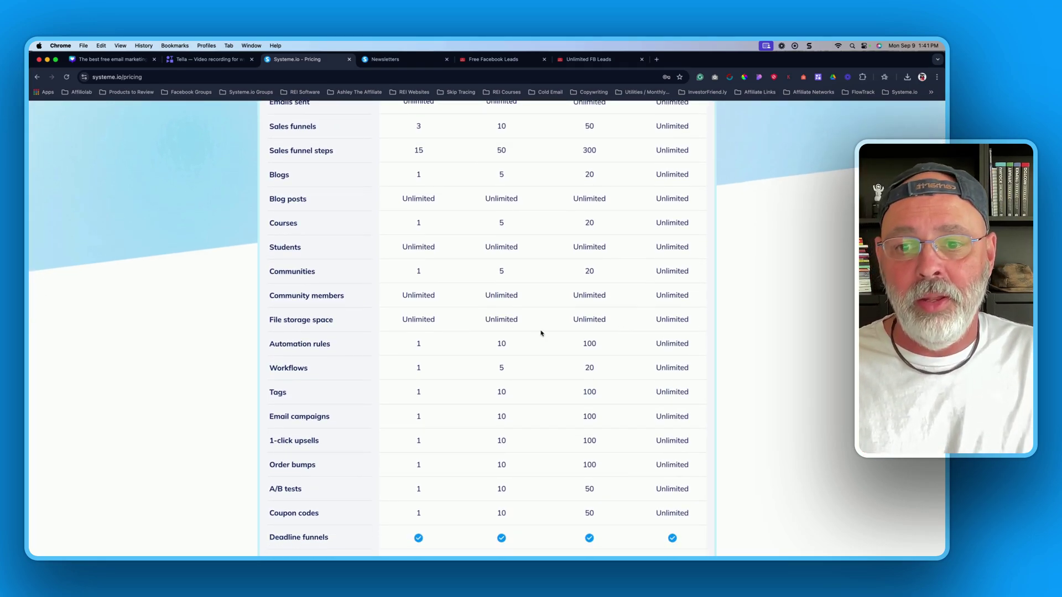
scroll(542, 332, down, 1)
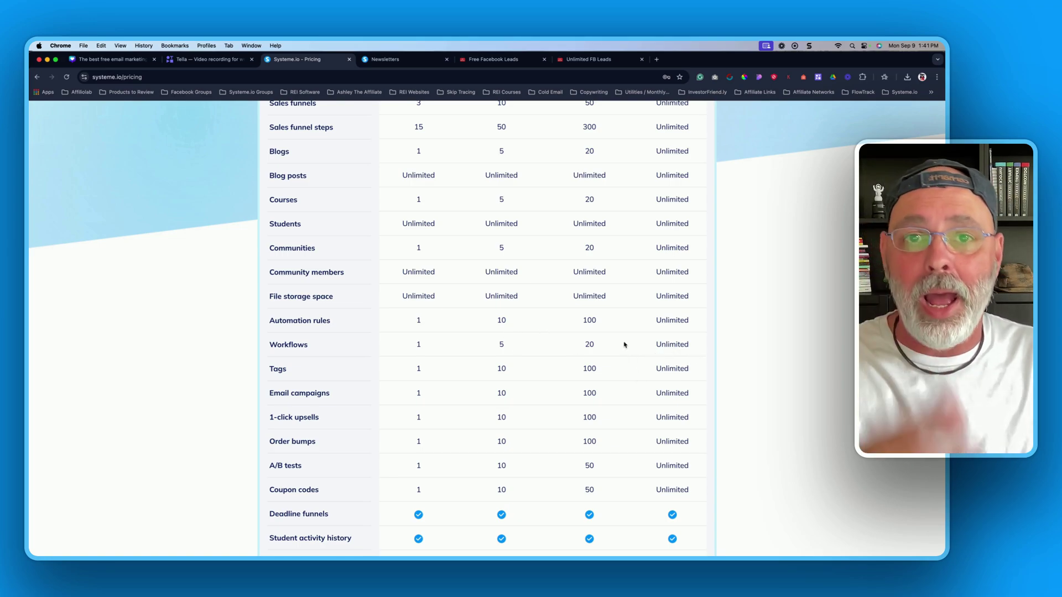
scroll(624, 344, up, 3)
scroll(625, 344, up, 3)
scroll(626, 346, up, 2)
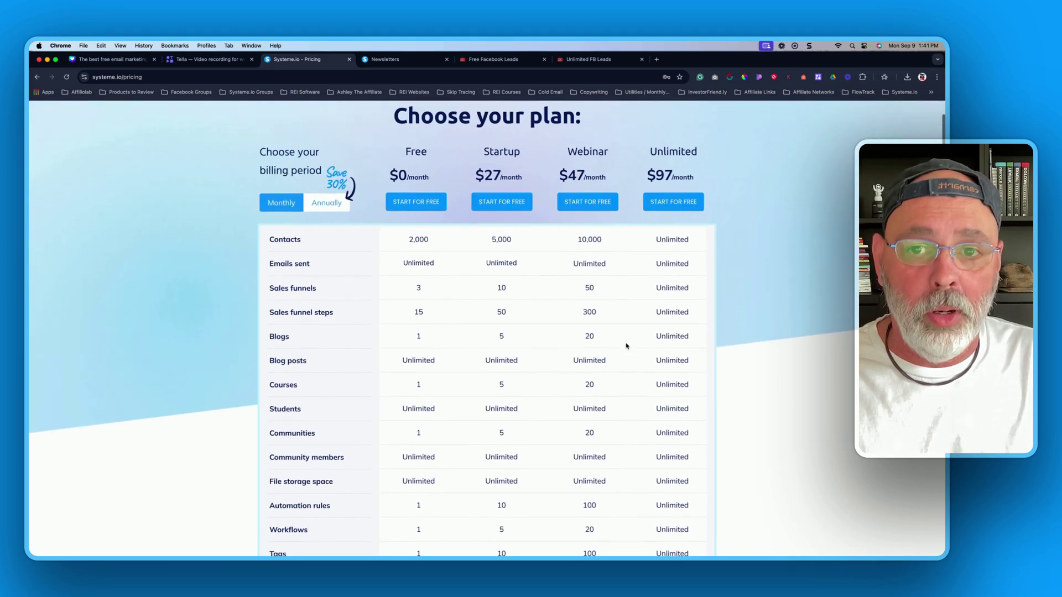
scroll(614, 339, up, 1)
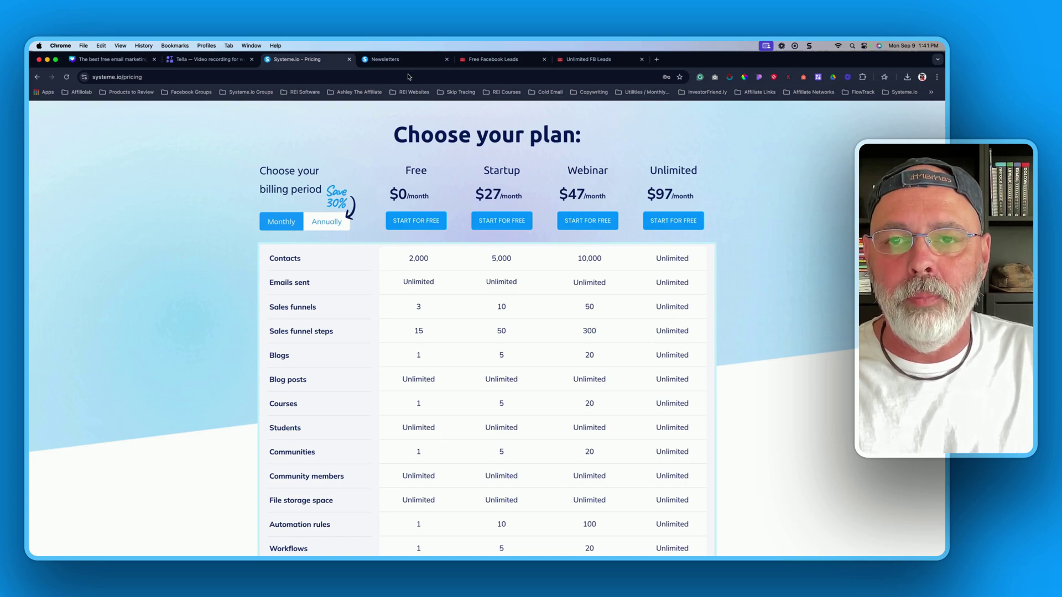
Go from the Newsletters dashboard to Emails > Campaigns, showing the 9 existing campaigns.
click(398, 60)
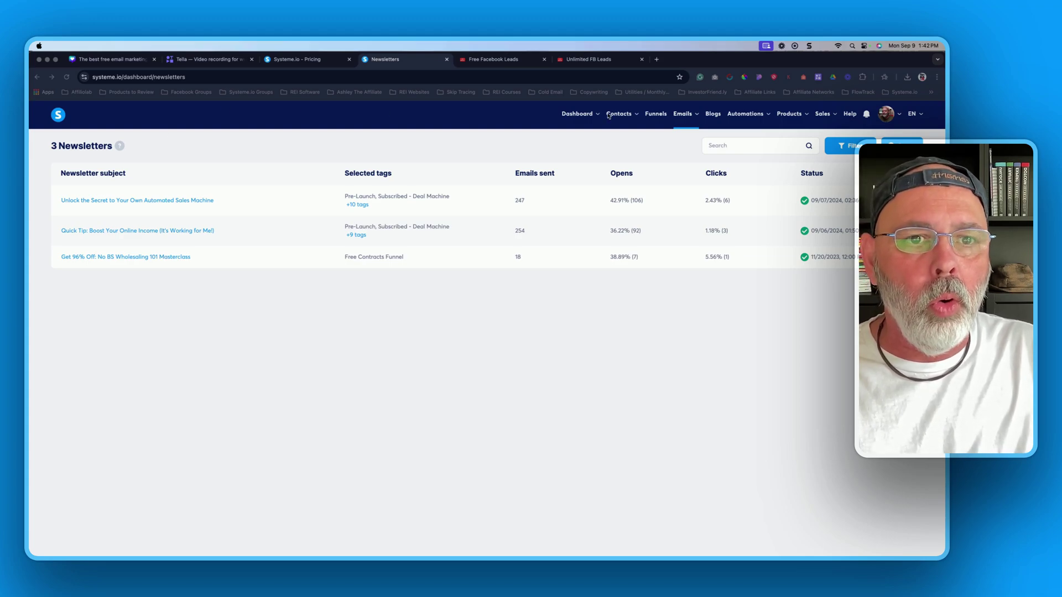
click(685, 118)
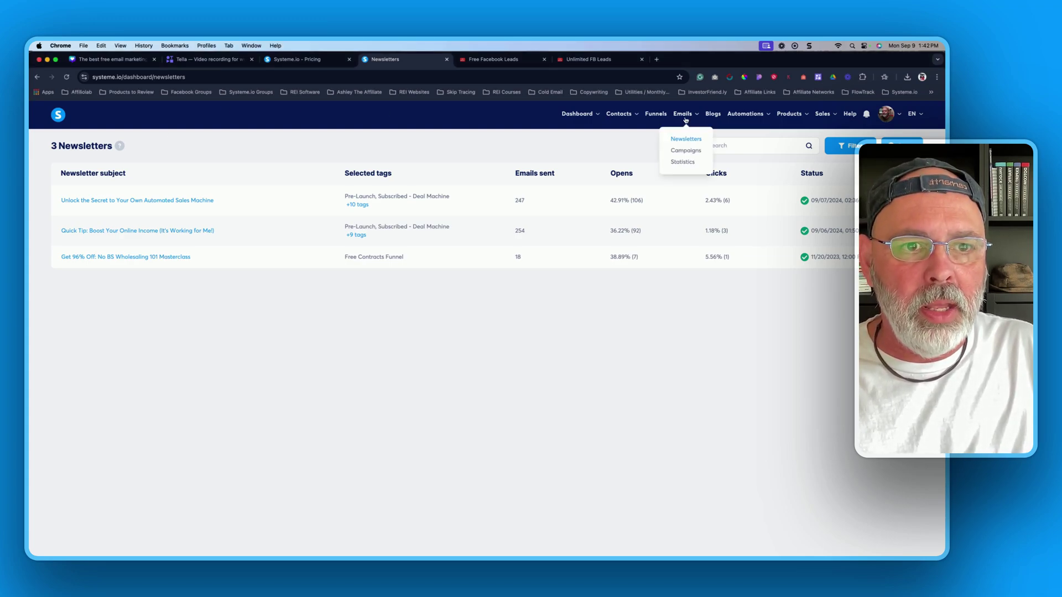
click(685, 151)
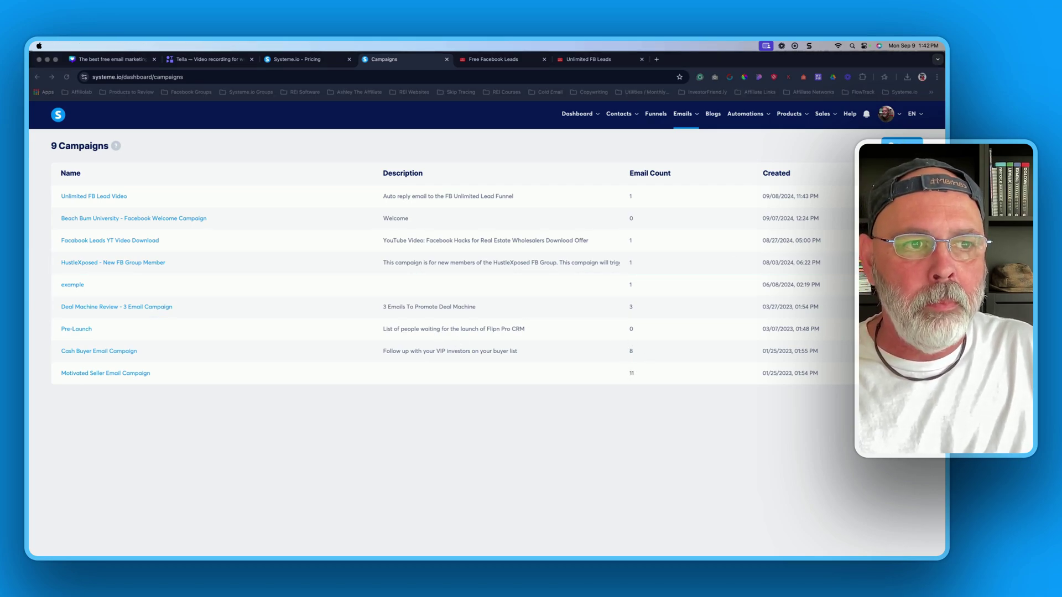
Create the 'Test Email' campaign with a chosen sender address and description 'Test'.
click(903, 143)
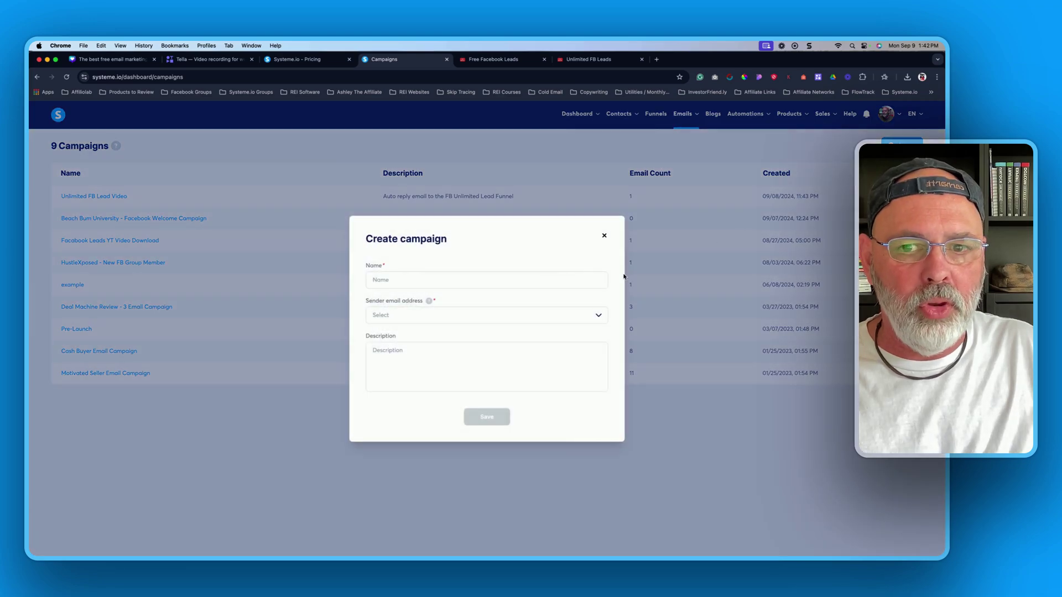
click(403, 281)
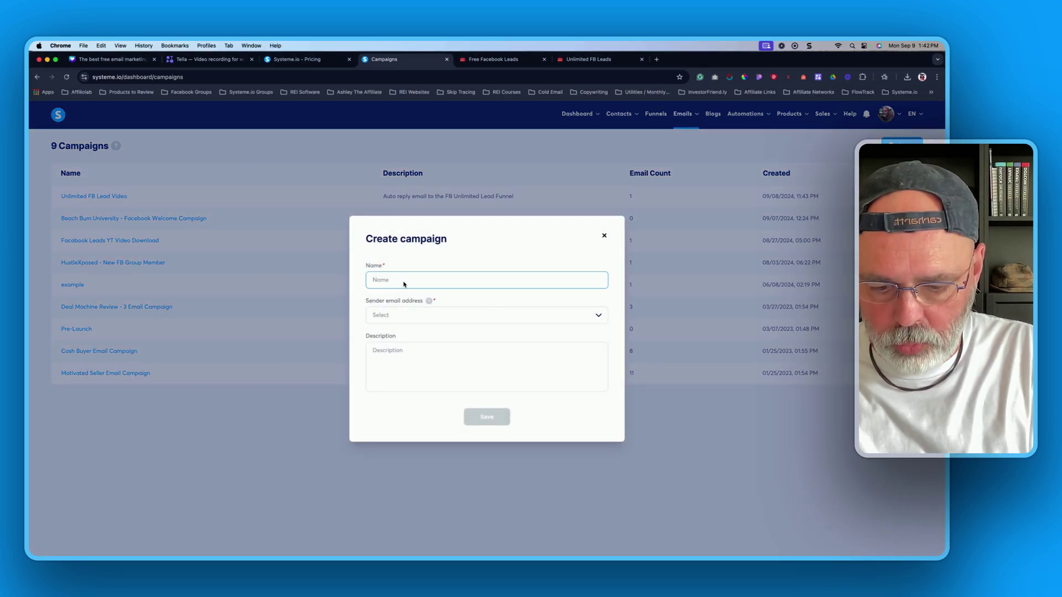
text(Test Emai)
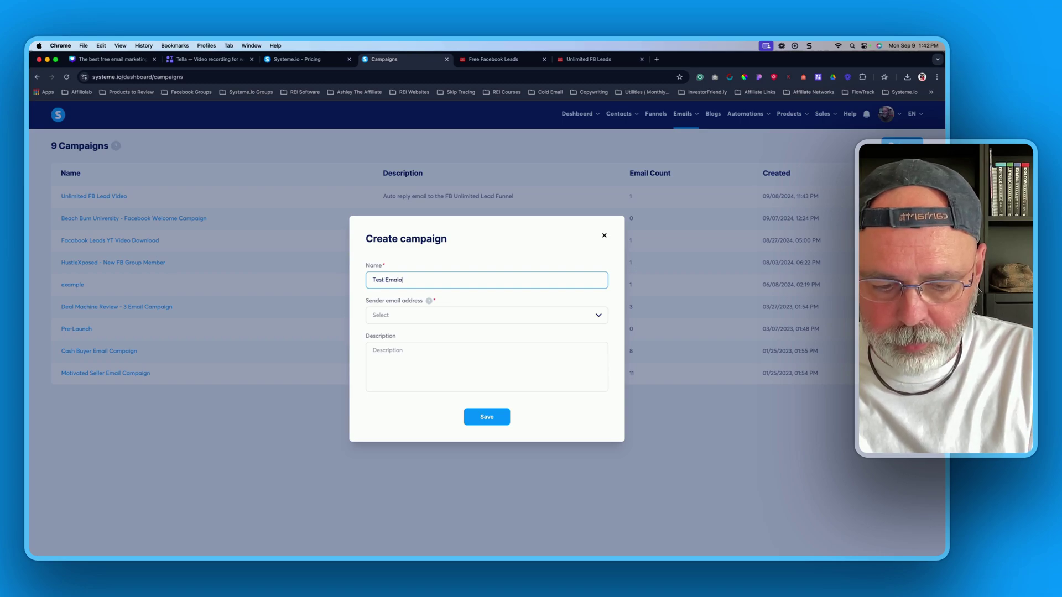
text(oil)
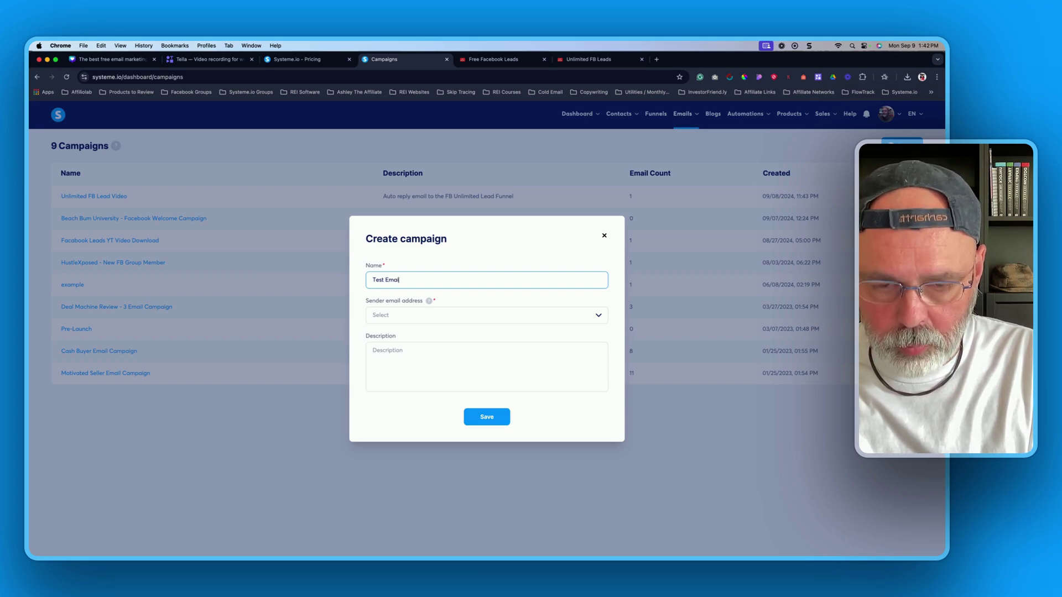
click(405, 320)
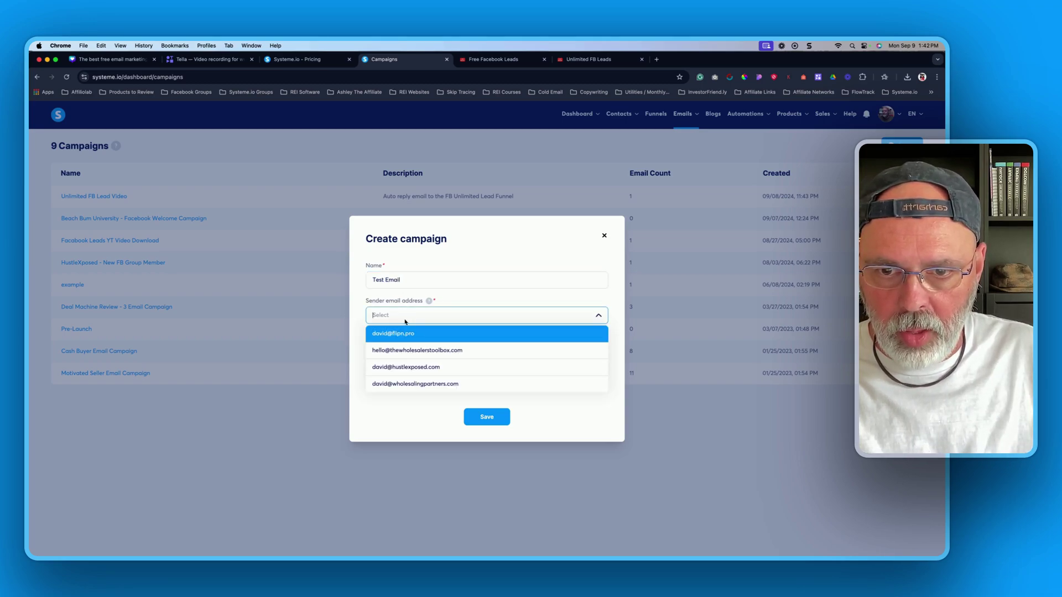
click(420, 352)
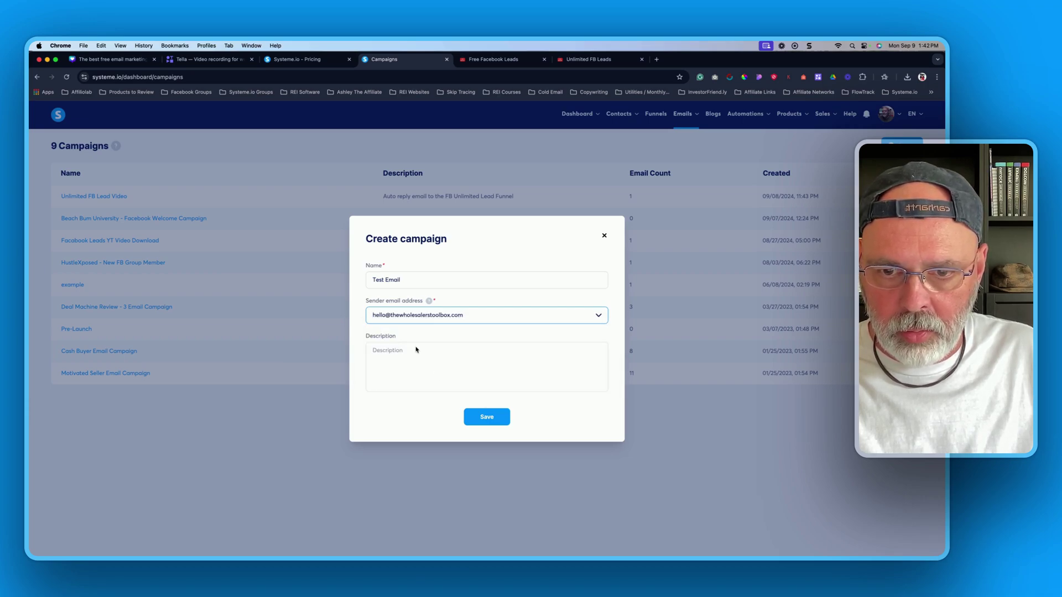
click(408, 355)
text(Test)
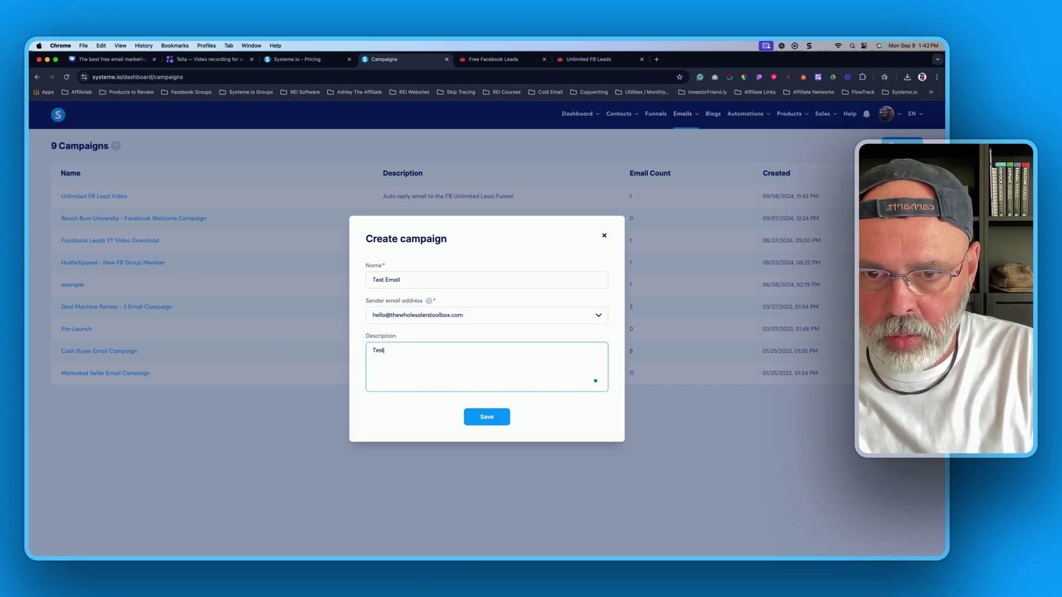
click(487, 420)
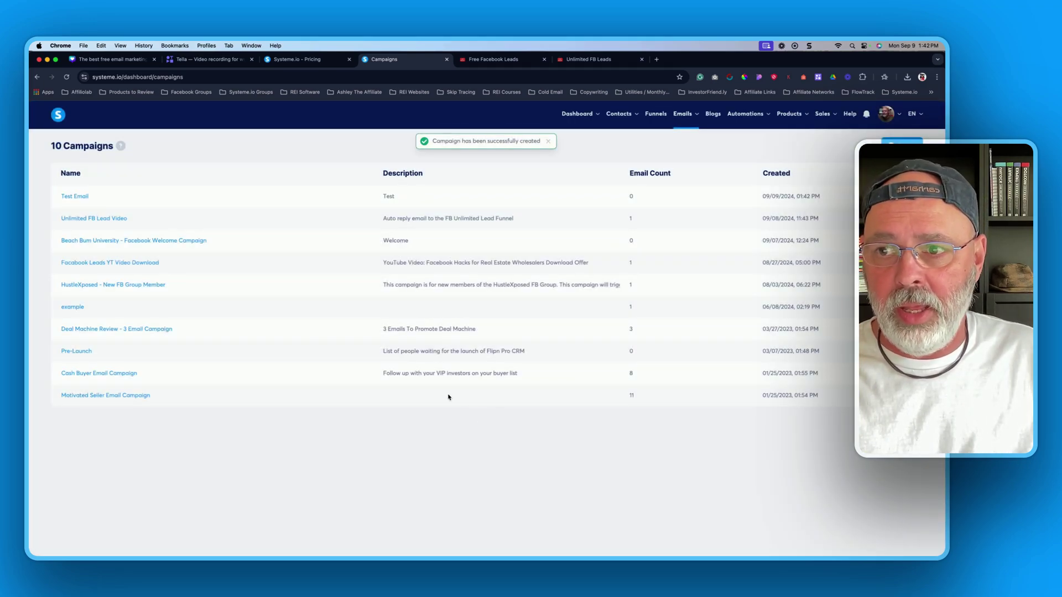
Open Test Email and save a classic-editor step with subject '1st email'.
click(74, 196)
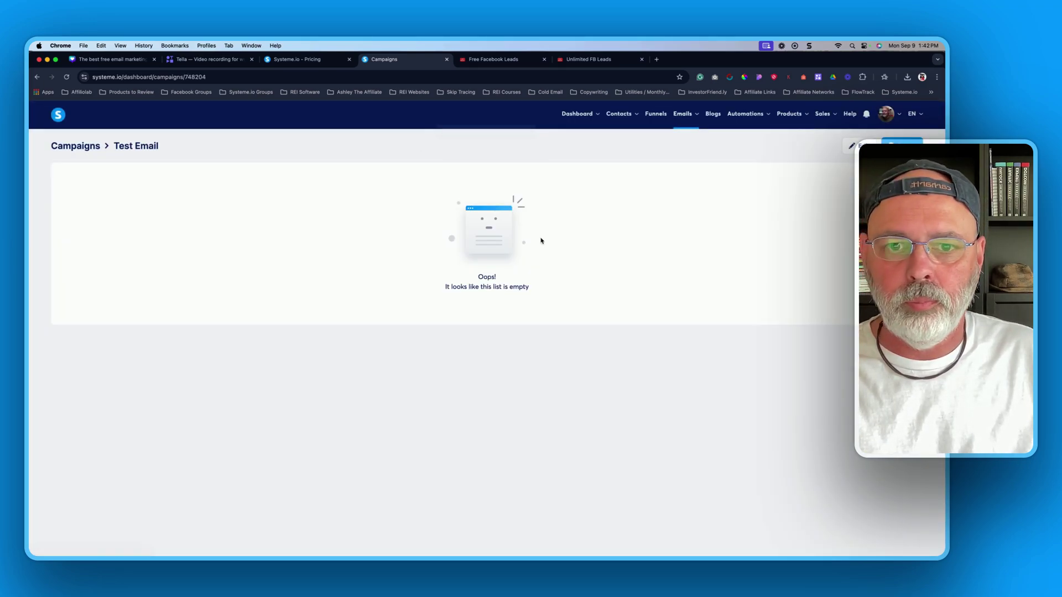
click(913, 143)
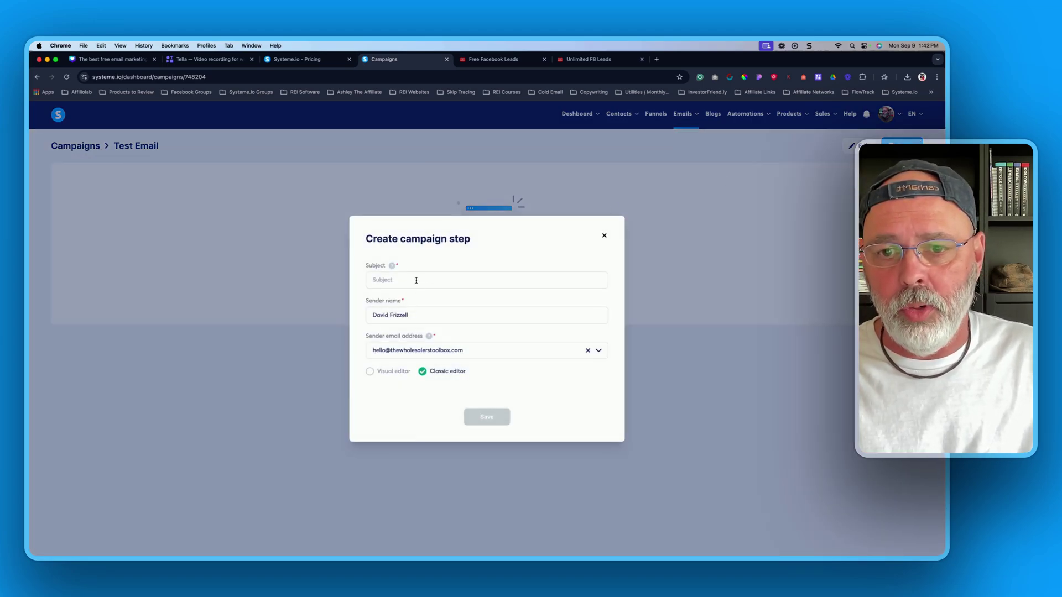
click(416, 281)
text(1st email)
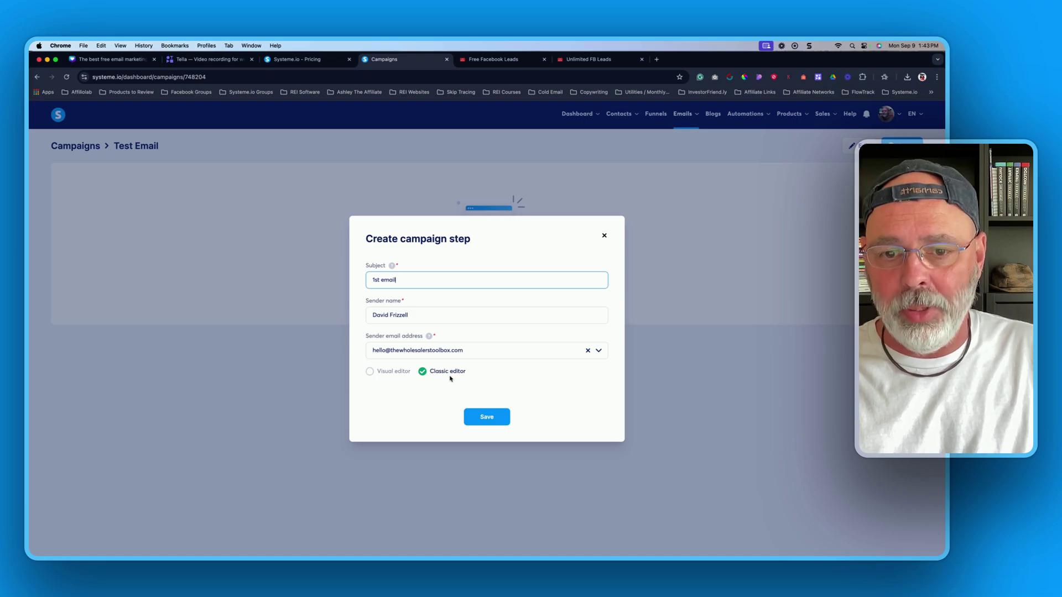
click(480, 417)
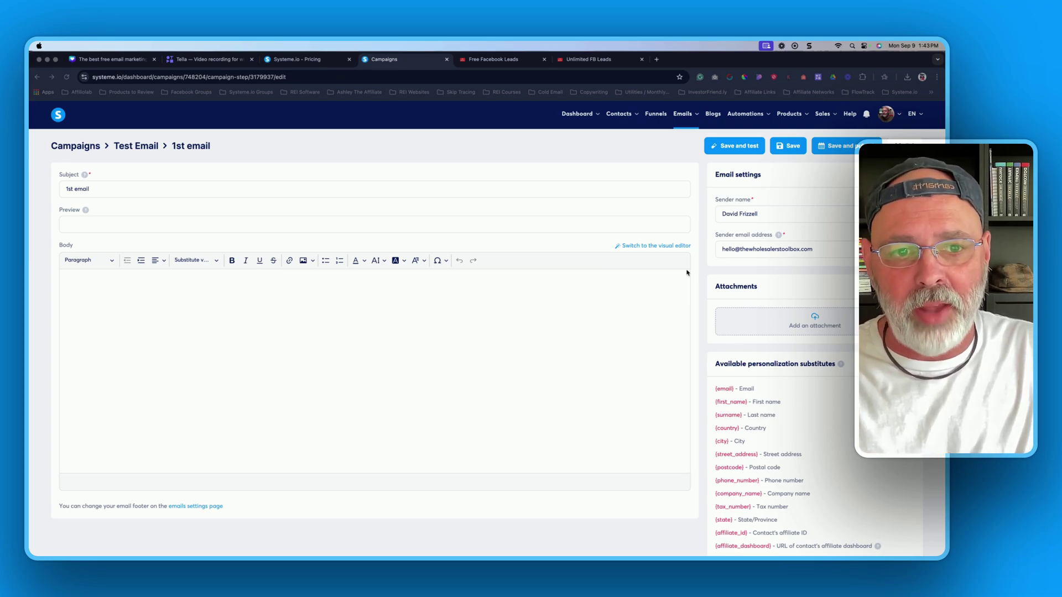
Skip the template picker, type placeholder text into the 1st email body, and save.
click(655, 248)
click(654, 248)
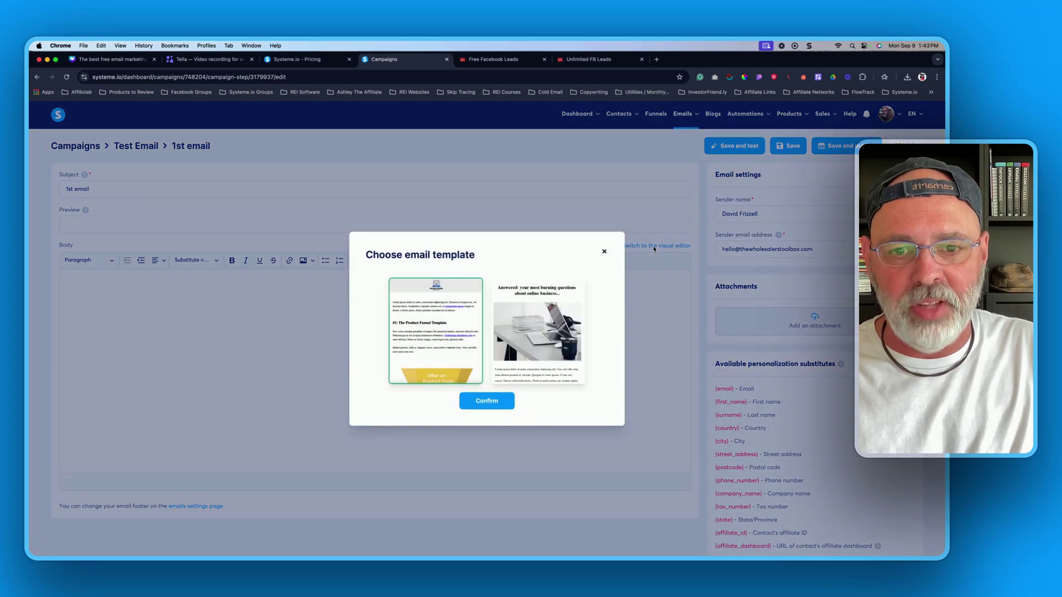
click(604, 252)
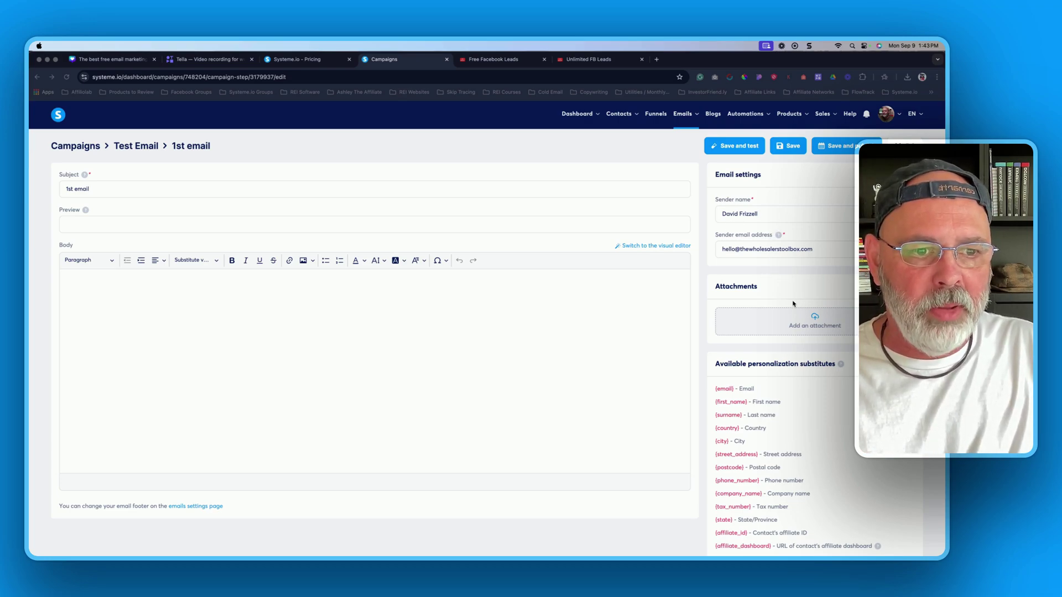
scroll(795, 333, down, 1)
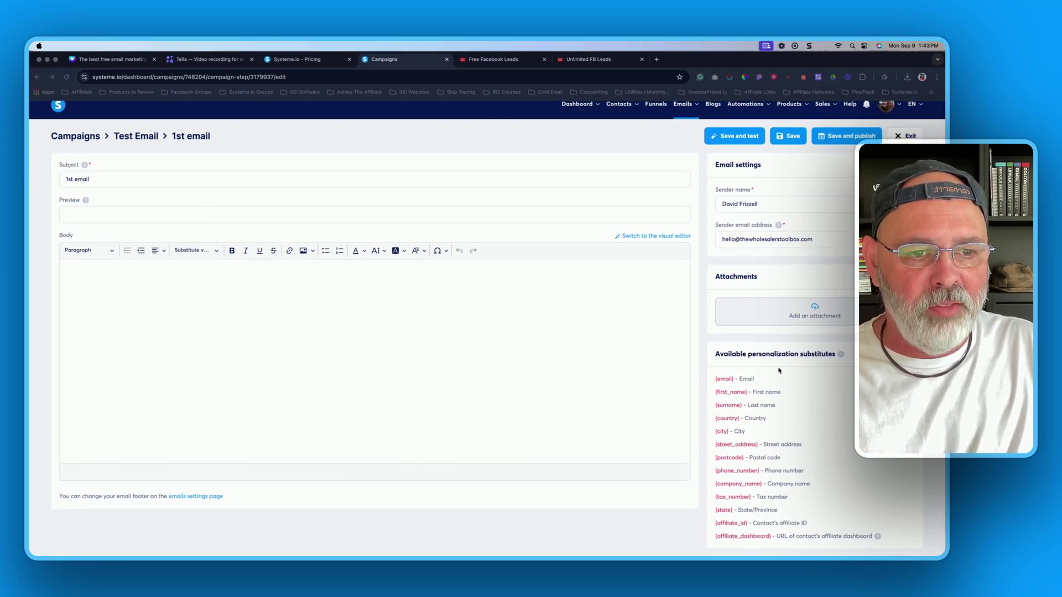
scroll(793, 353, down, 1)
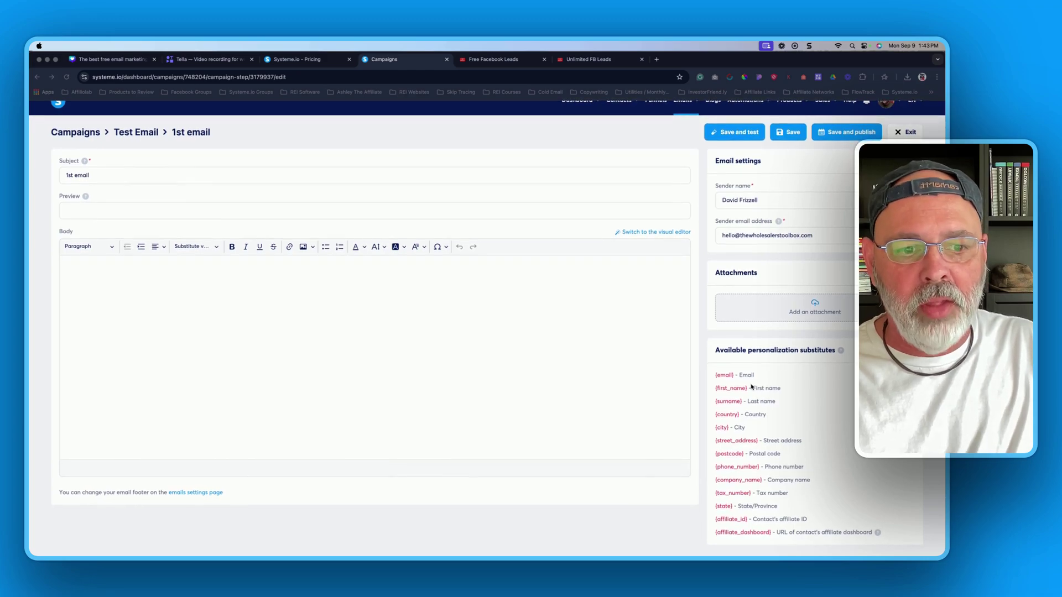
scroll(761, 401, up, 1)
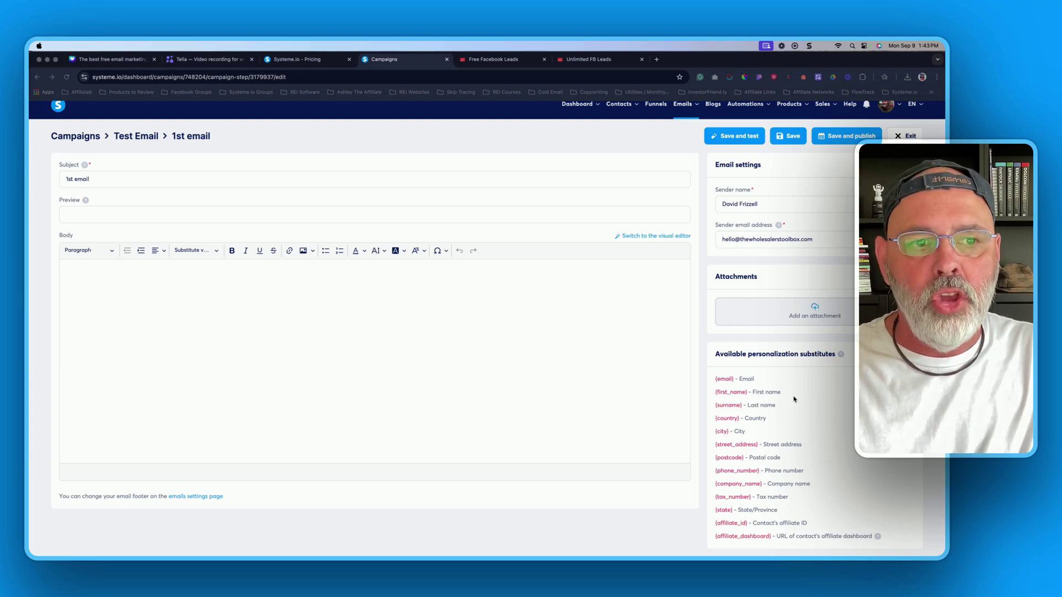
scroll(792, 401, up, 1)
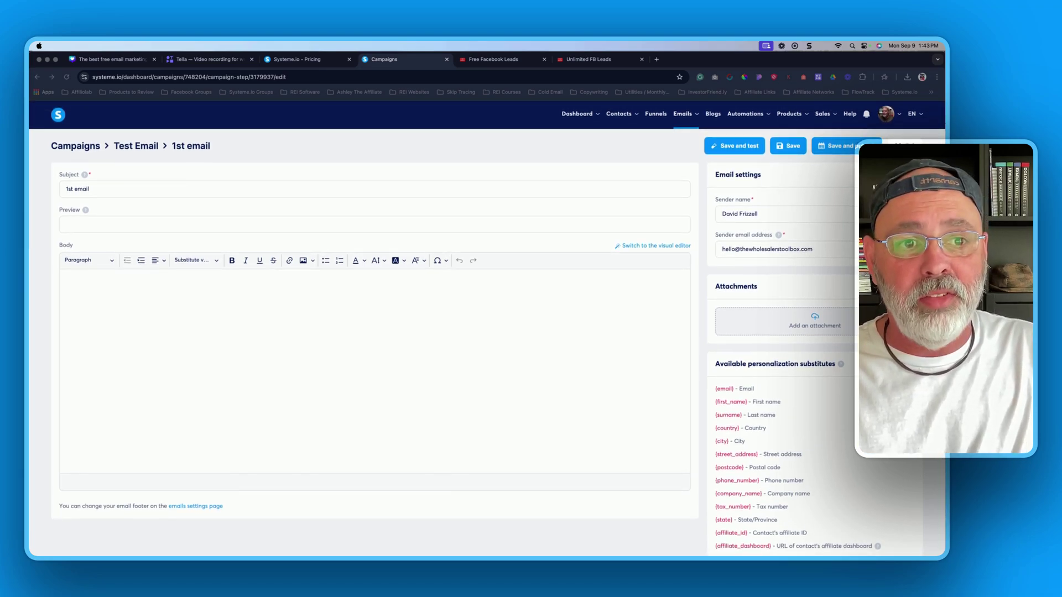
scroll(640, 401, down, 1)
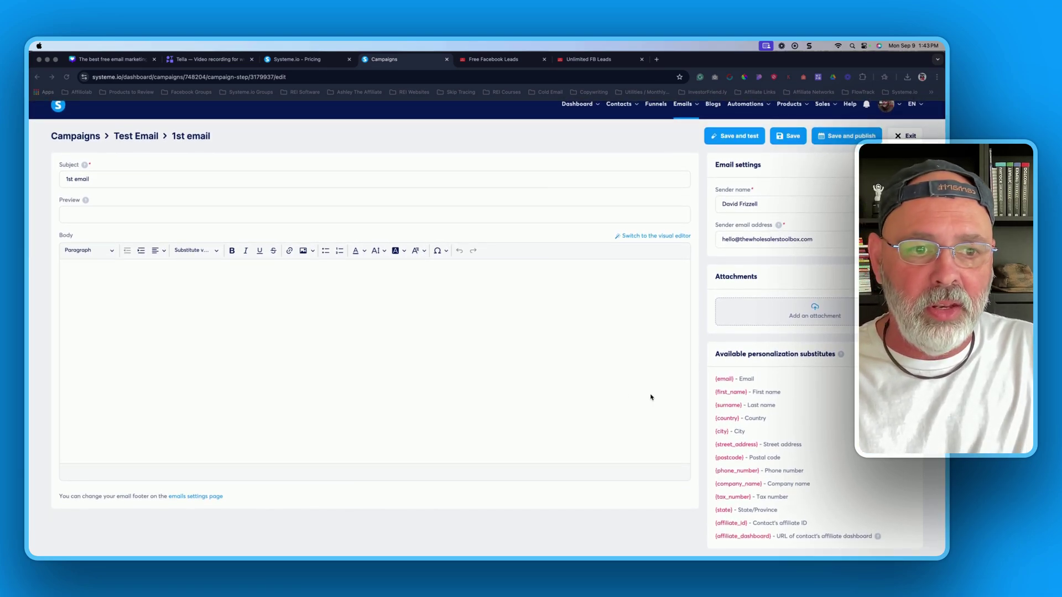
click(118, 278)
text(dbsjhdhjhf)
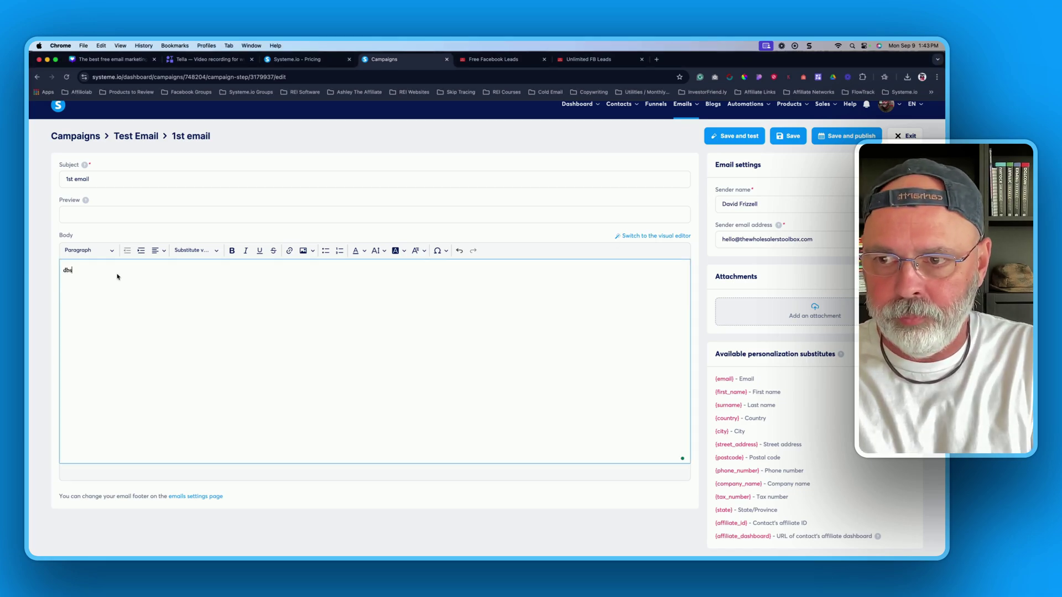
click(781, 137)
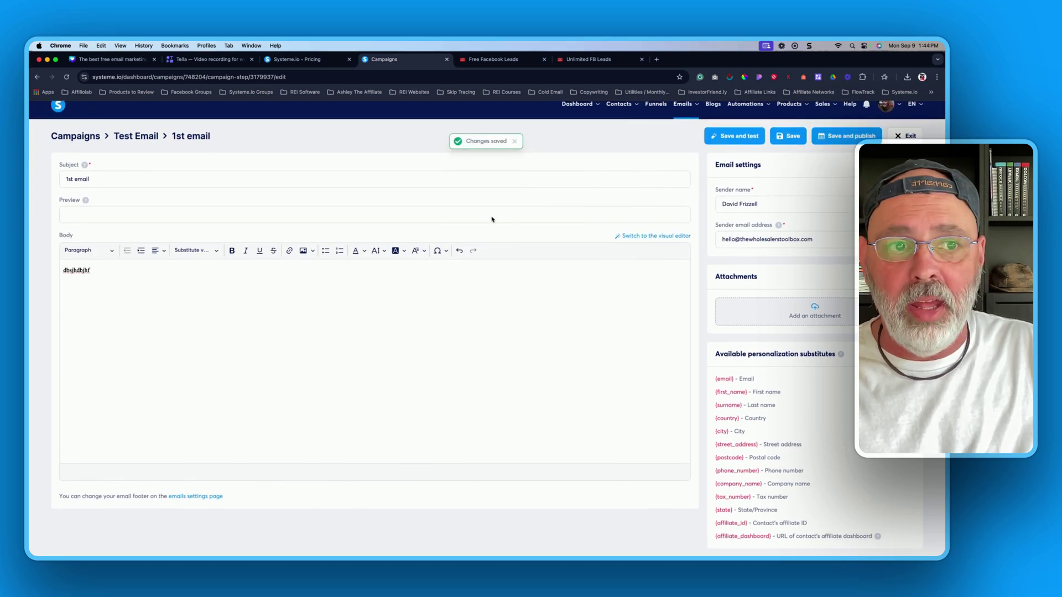
Return to Test Email and save a second step with subject 'email 2'.
click(906, 136)
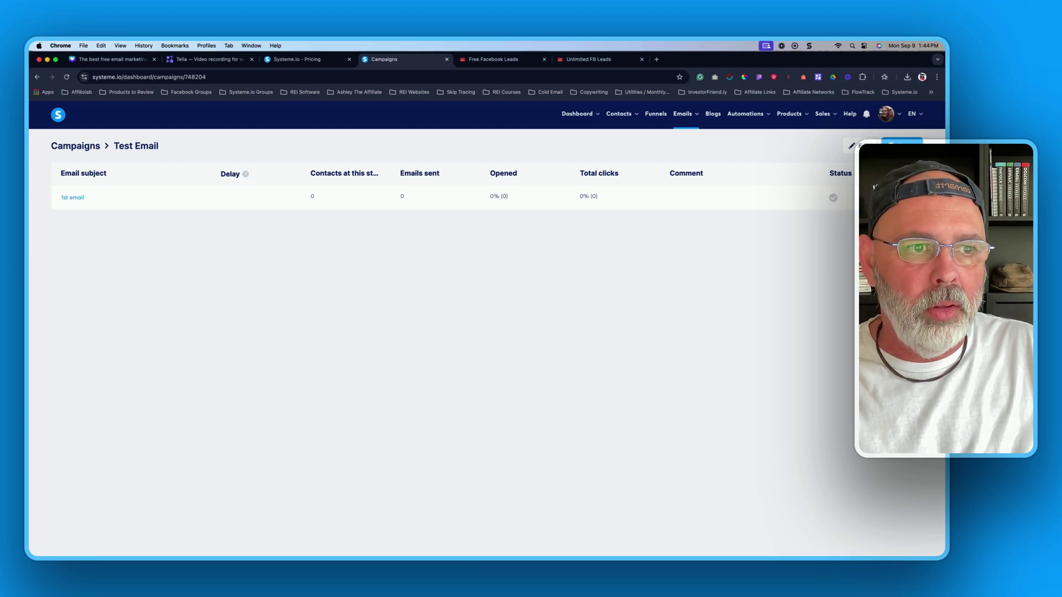
click(902, 146)
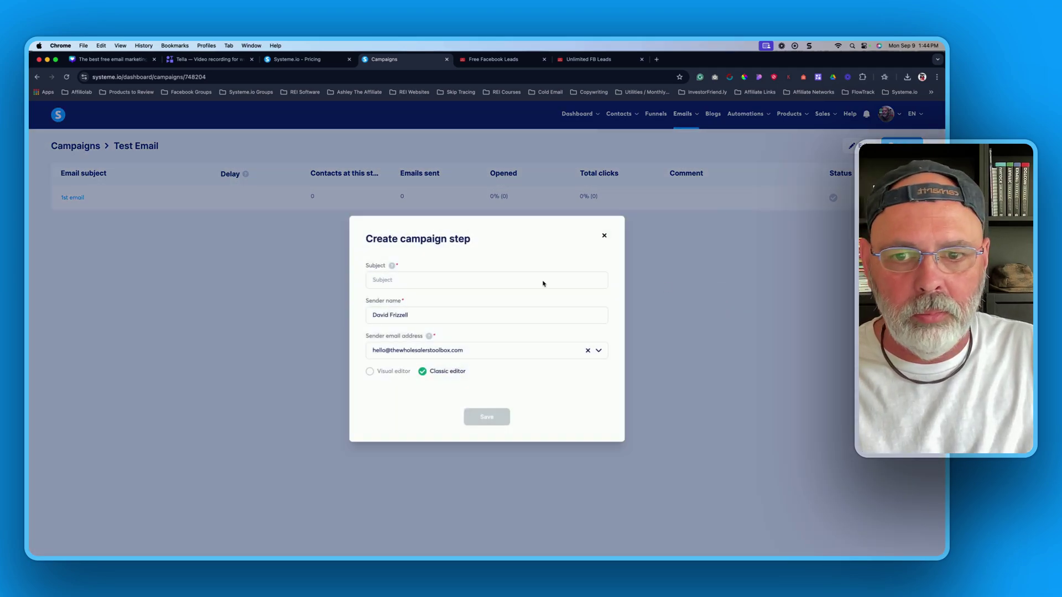
click(421, 278)
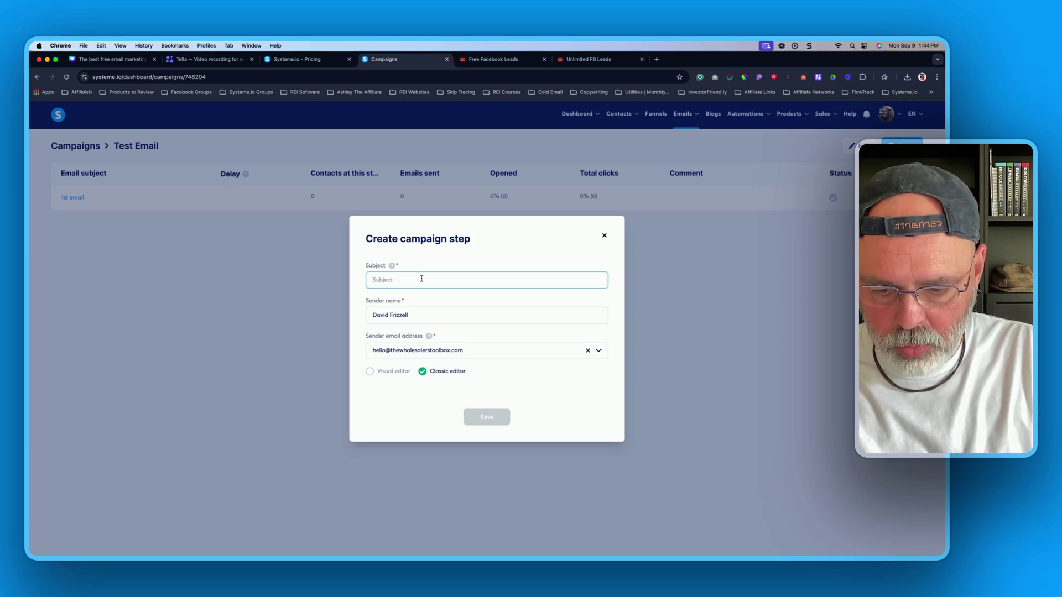
text(email)
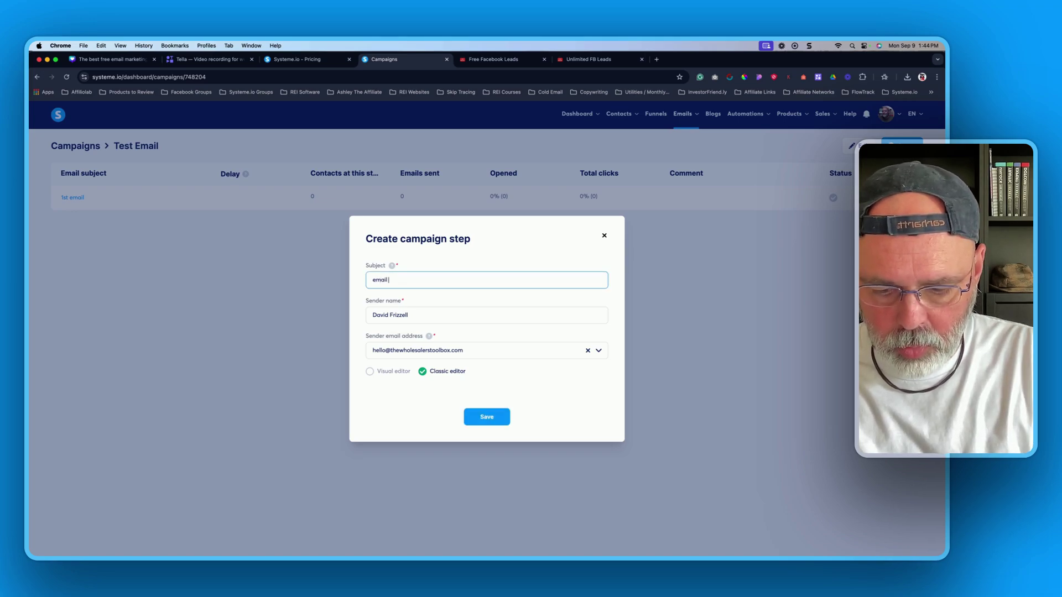
text( 2)
click(492, 420)
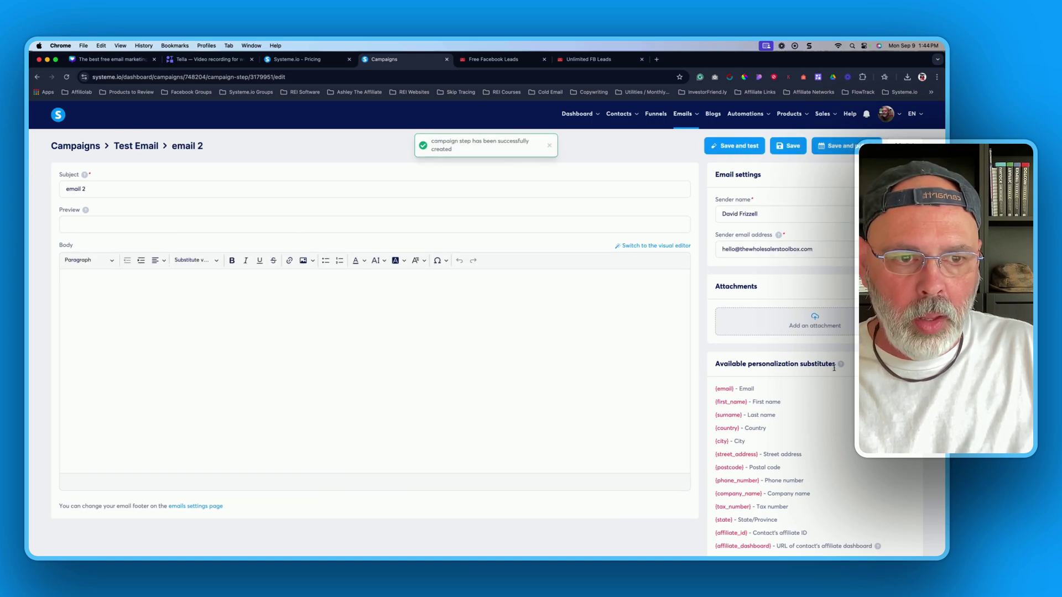
scroll(834, 368, down, 1)
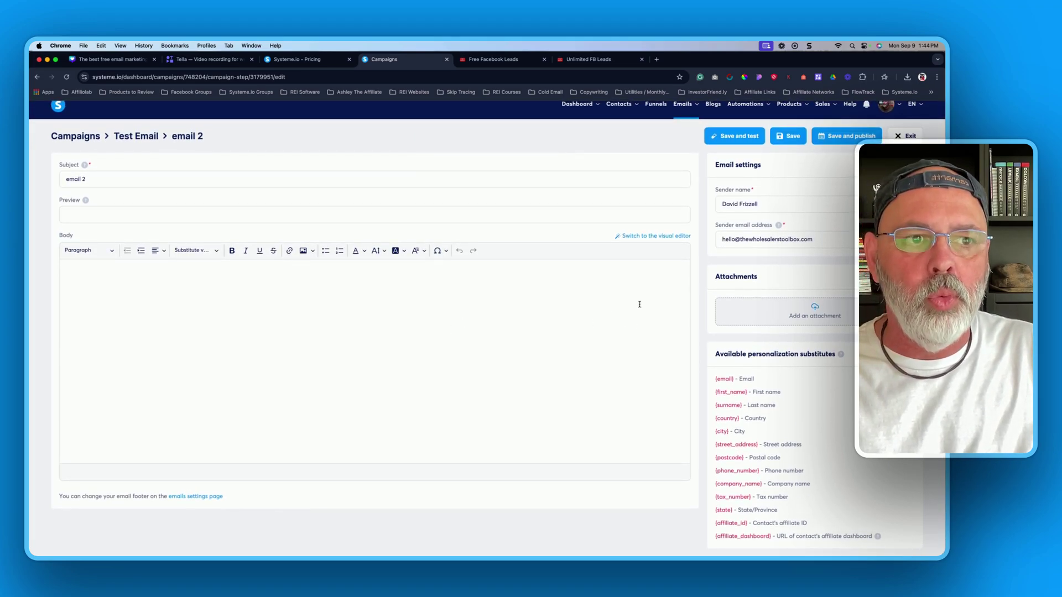
scroll(640, 305, up, 1)
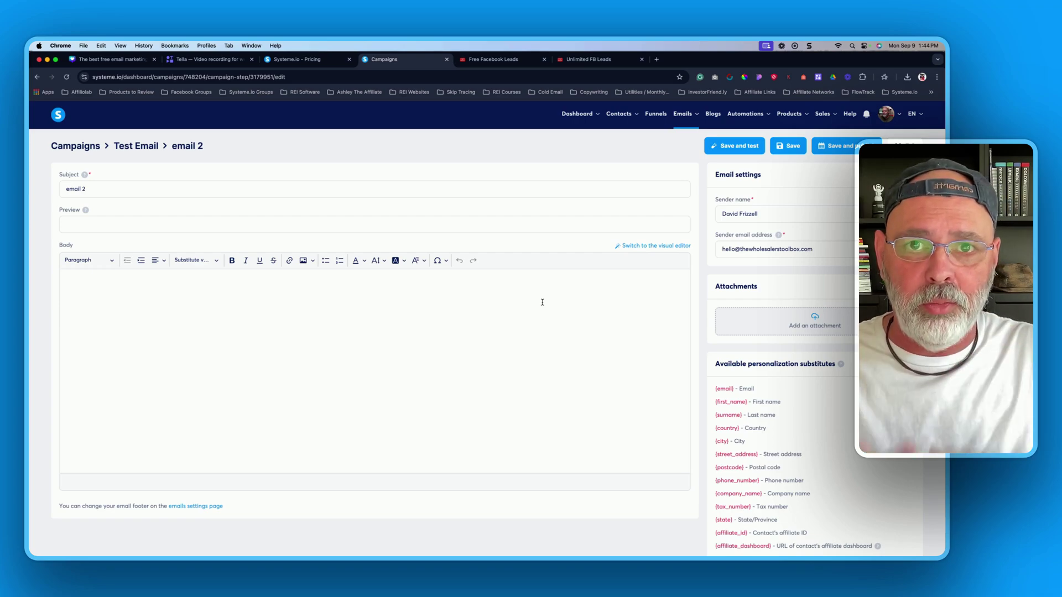
Open Emails > Statistics, showing 506 sent, 39.9% average opens and 1.8% bounces.
click(683, 115)
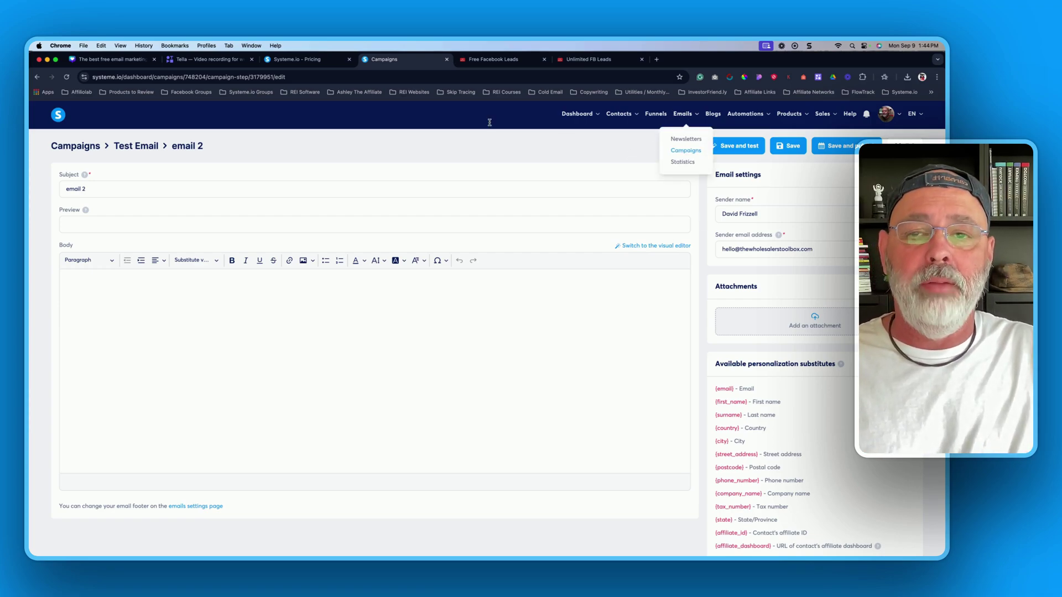
click(683, 162)
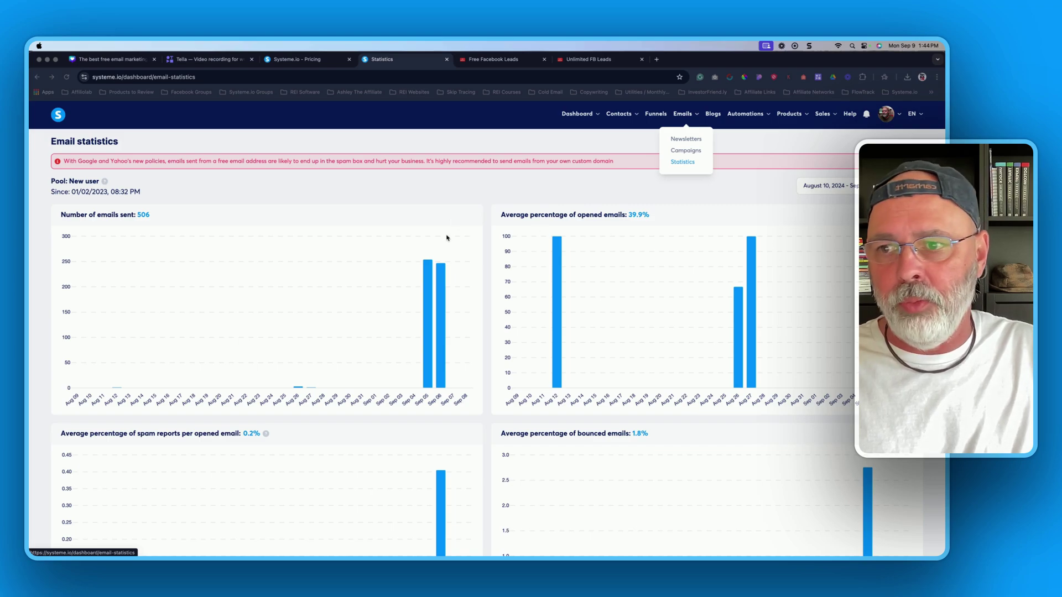
scroll(296, 363, down, 3)
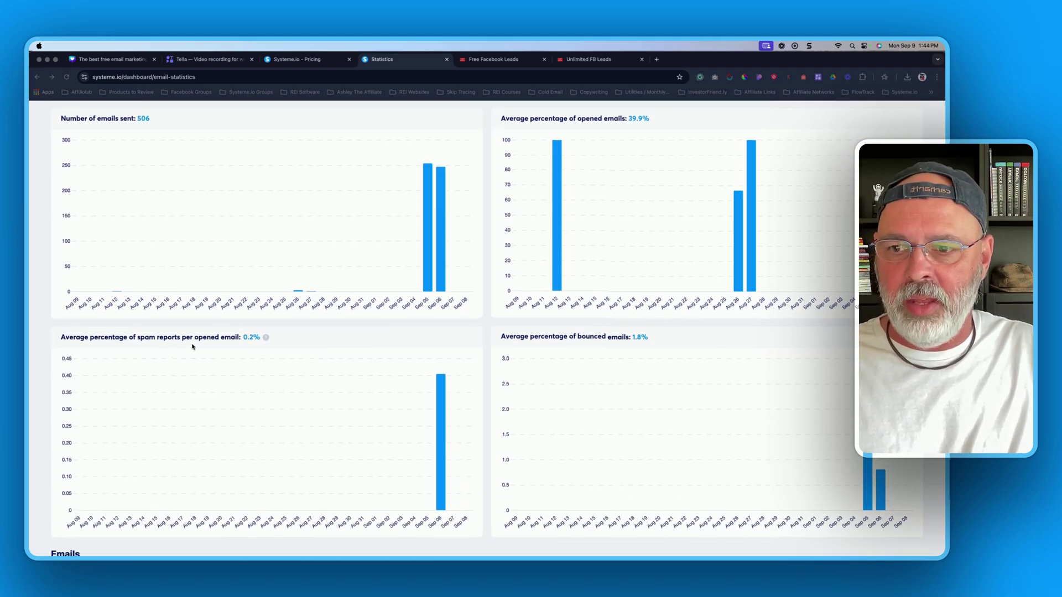
scroll(536, 351, down, 1)
scroll(707, 377, down, 3)
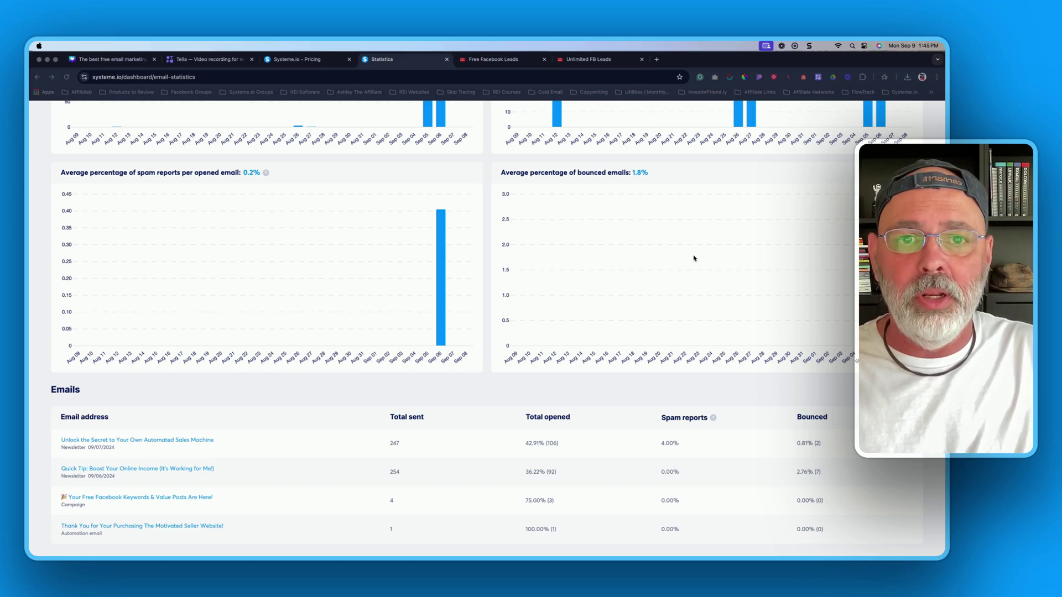
scroll(694, 258, up, 3)
scroll(694, 261, up, 2)
scroll(692, 264, up, 1)
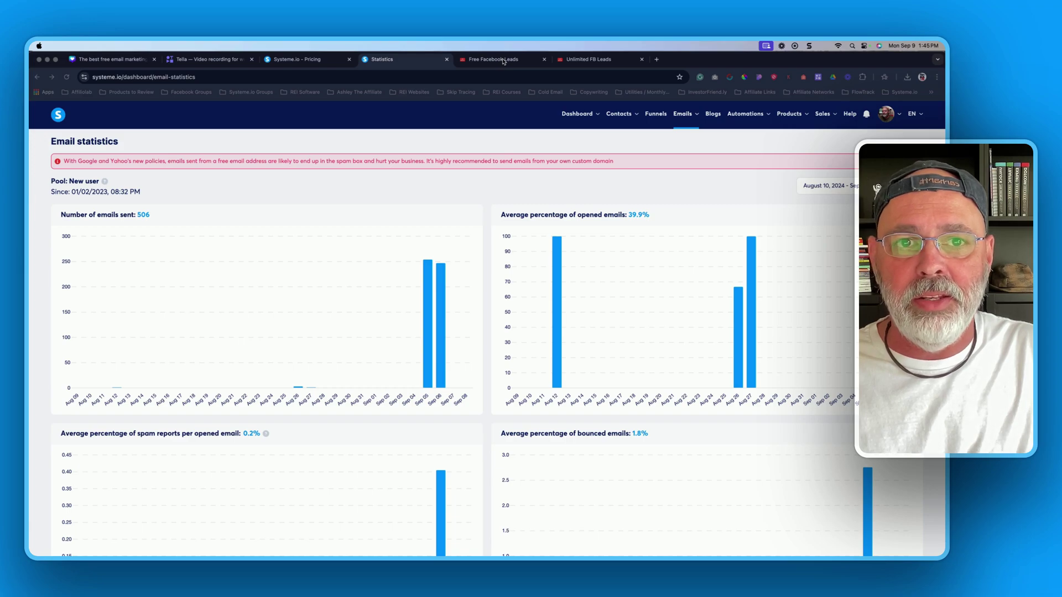
Bring up the Unlimited FB Leads opt-in page offering a free wholesaling video.
click(604, 60)
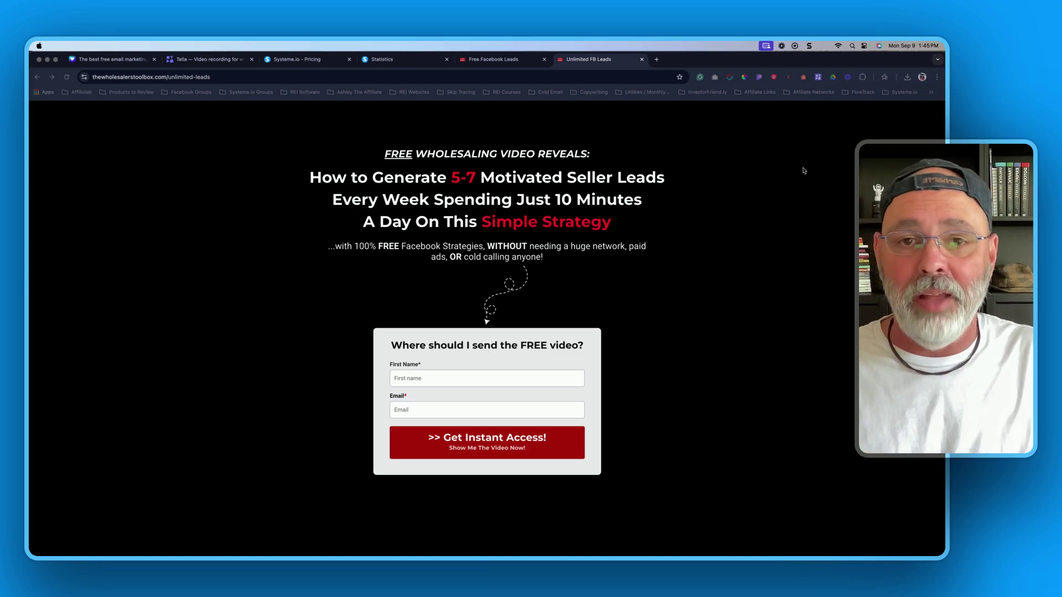
Bring up the Free Facebook Leads sales page with its $7 course payment form.
click(501, 59)
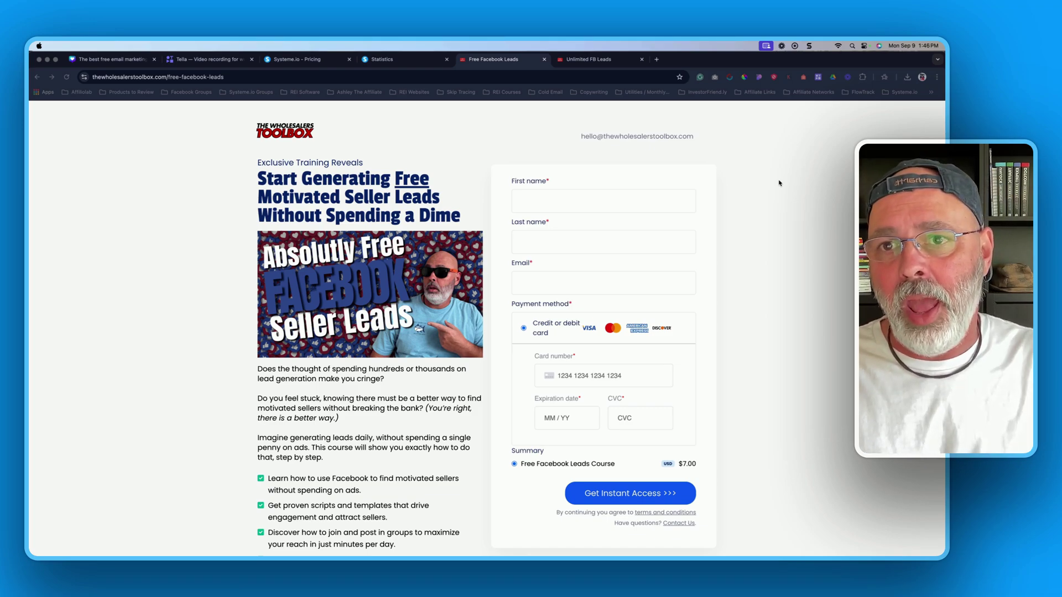
Return to the pricing page showing Free $0, Startup $27, Webinar $47 and Unlimited $97 plans.
click(284, 61)
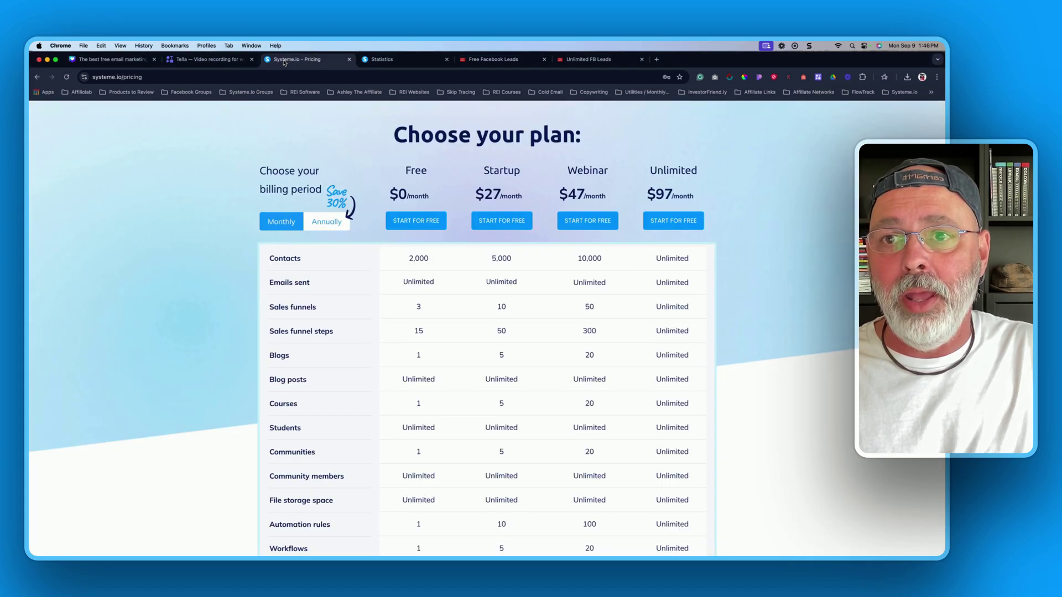